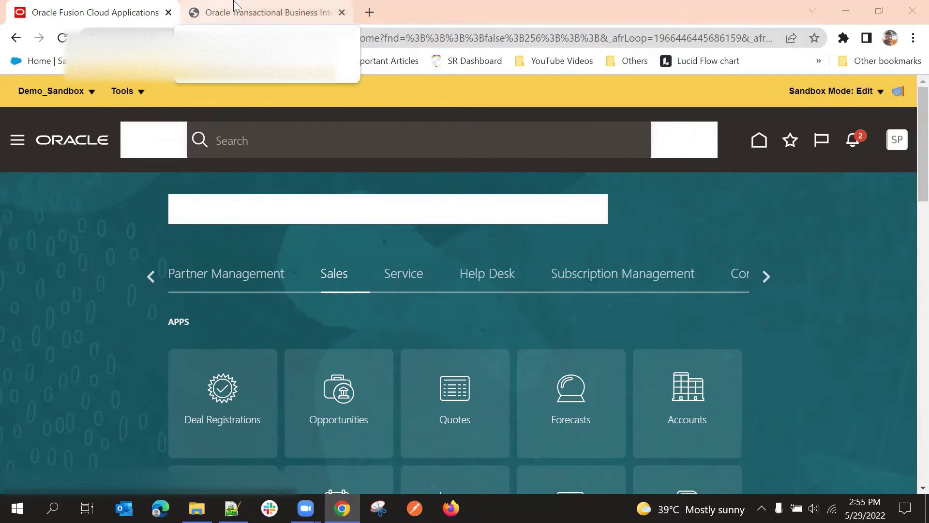
# Open the Account Report data model for editing and examine the SQL query of its ds data set, including the partytype condition
pyautogui.click(267, 6)
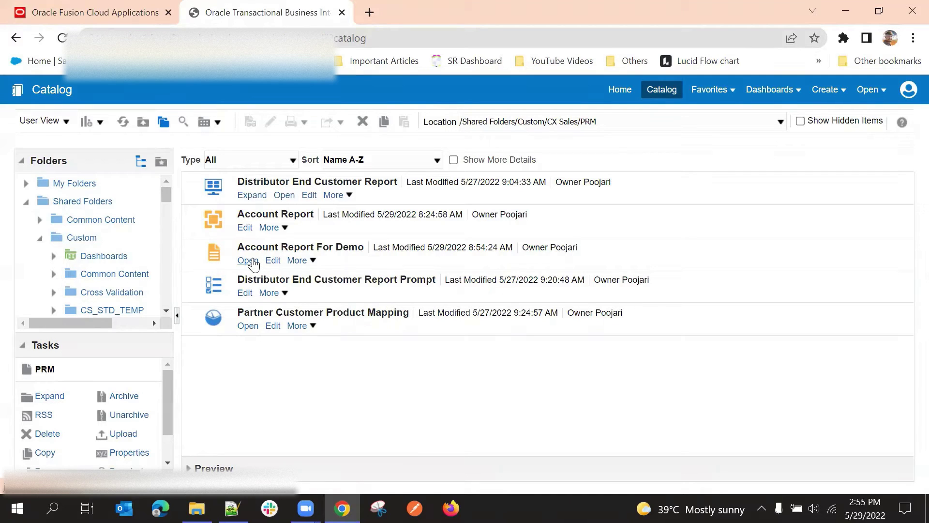
pyautogui.click(245, 228)
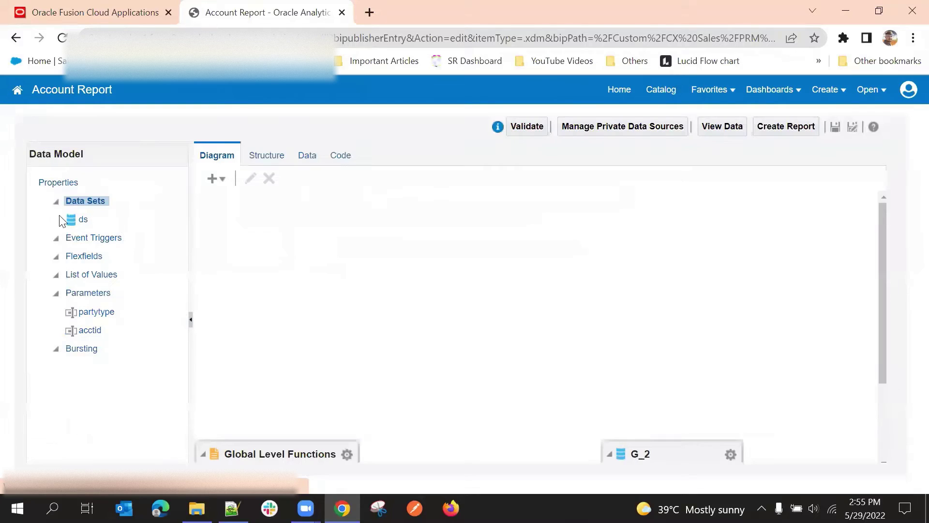
pyautogui.click(78, 221)
pyautogui.click(250, 179)
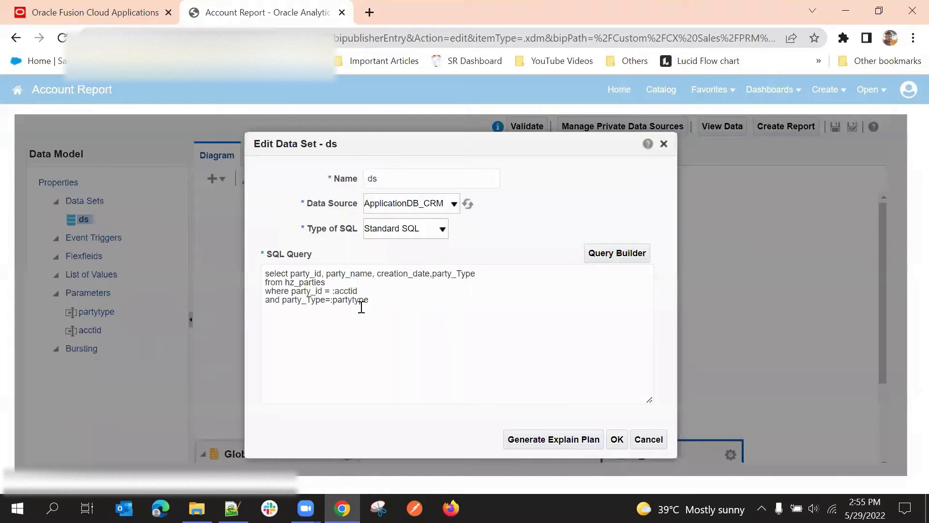
pyautogui.click(402, 314)
pyautogui.moveTo(391, 314); pyautogui.dragTo(257, 300)
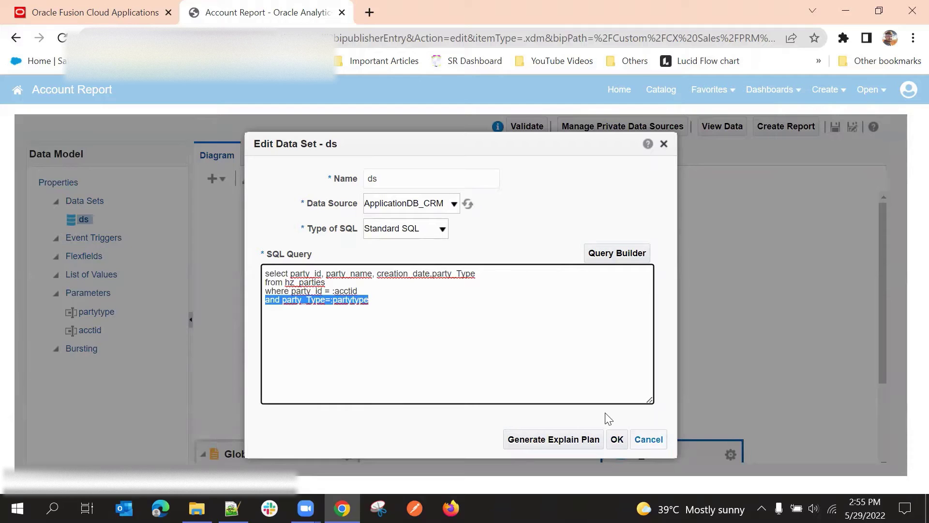
pyautogui.press('Escape')
# Review the partytype and acctid parameter definitions of the Account Report data model
pyautogui.click(101, 312)
pyautogui.click(93, 331)
pyautogui.click(97, 312)
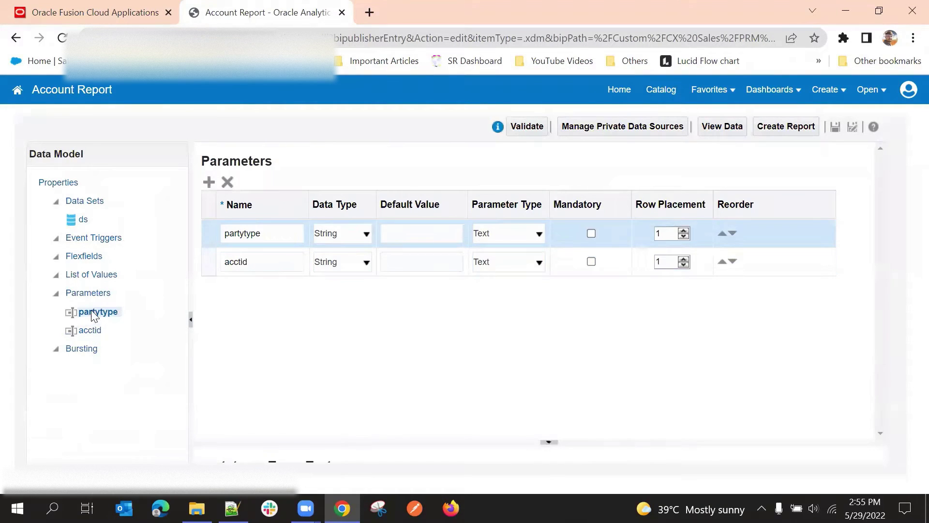
pyautogui.click(92, 331)
pyautogui.click(96, 313)
# Open Account Report For Demo from the catalog and run it with partytype ORGANIZATION and the Bosch account's ID as acctid
pyautogui.click(657, 91)
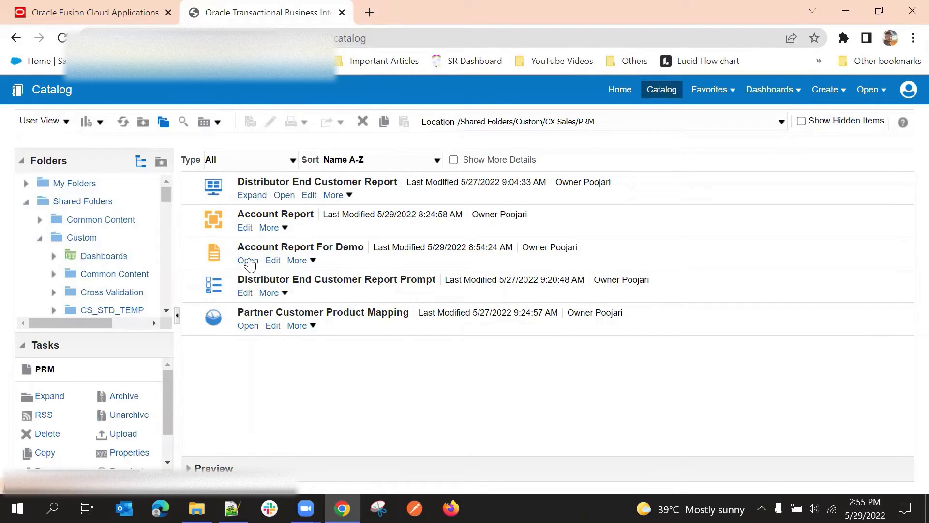
pyautogui.click(248, 260)
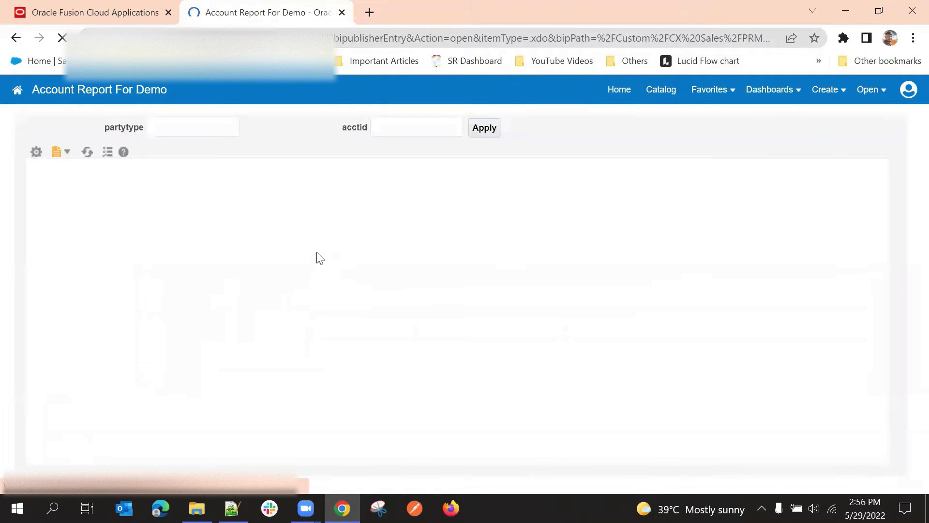
pyautogui.click(181, 126)
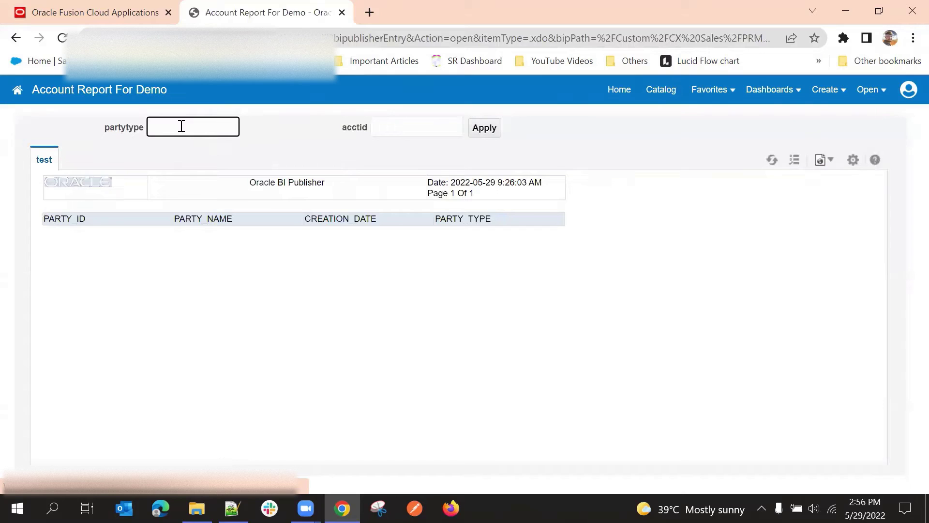
pyautogui.click(181, 127)
pyautogui.click(195, 158)
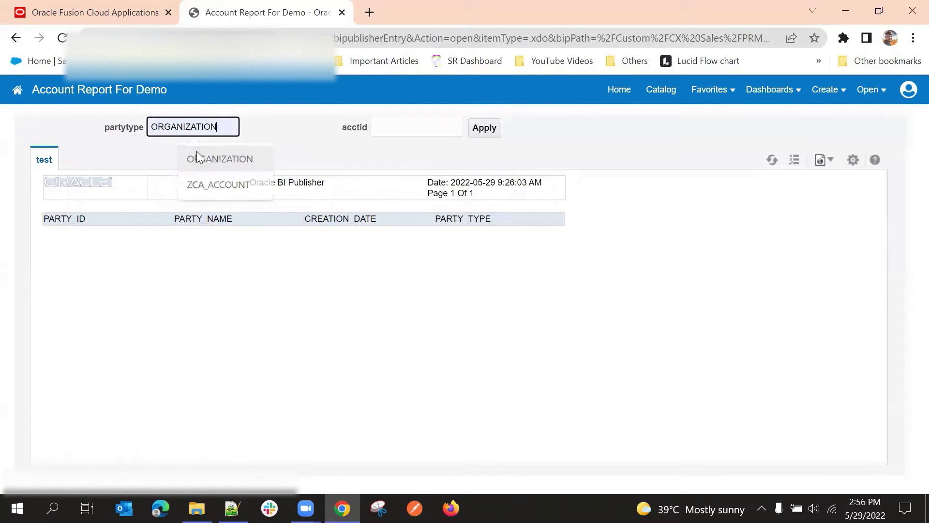
pyautogui.click(416, 126)
pyautogui.click(429, 157)
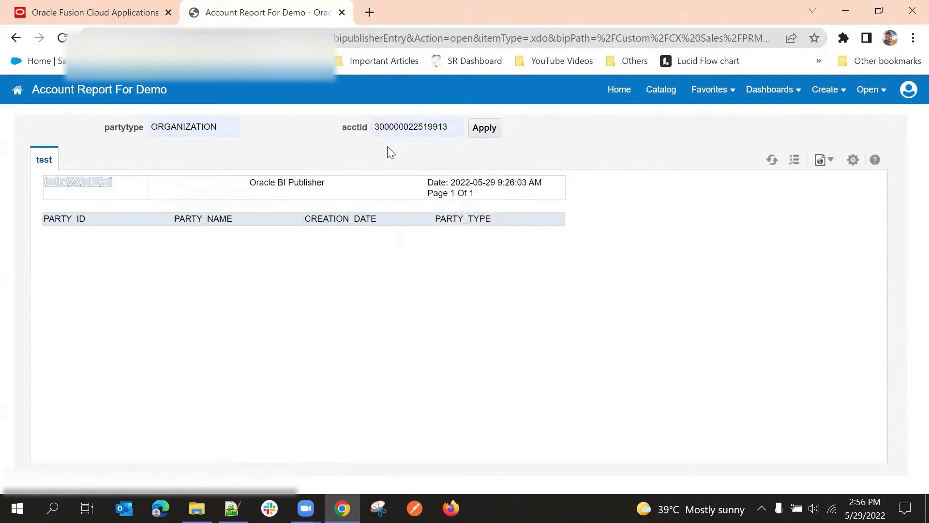
pyautogui.click(485, 128)
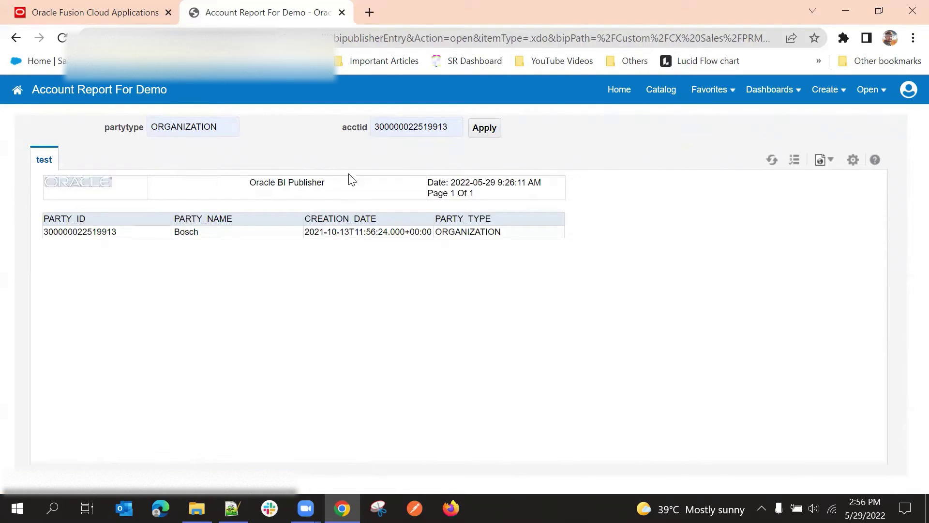
pyautogui.tripleClick(318, 231)
pyautogui.click(425, 261)
# Open the same host's xmlpserver address in a new browser tab to reach the Oracle Analytics Publisher home page
pyautogui.click(252, 38)
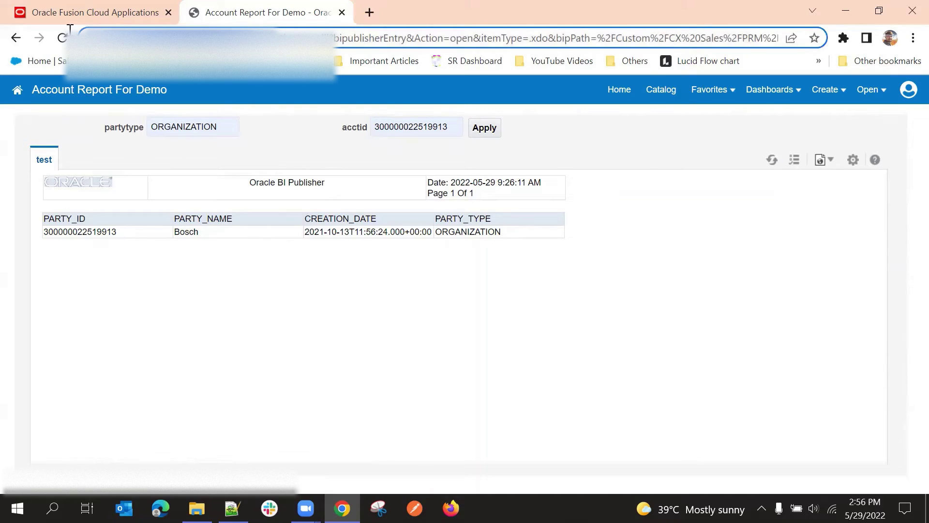
pyautogui.click(369, 12)
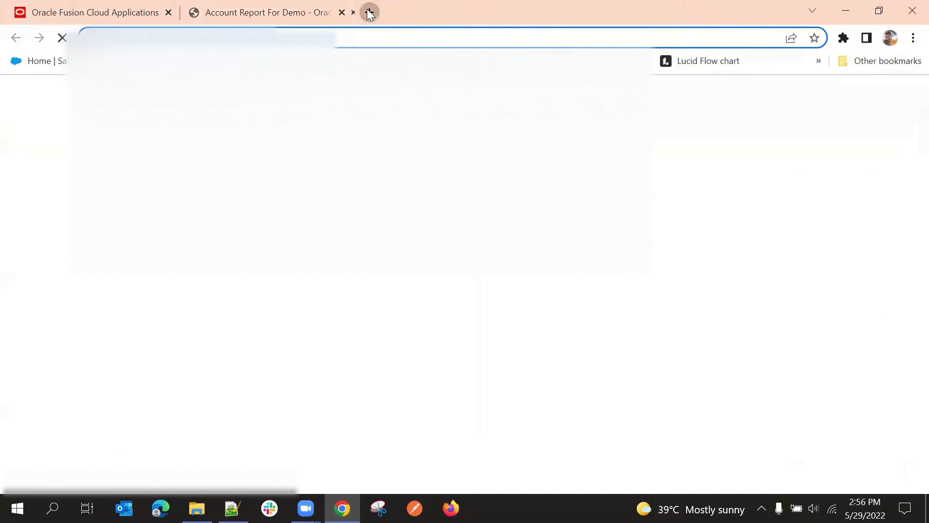
pyautogui.hotkey('ctrl', 'v')
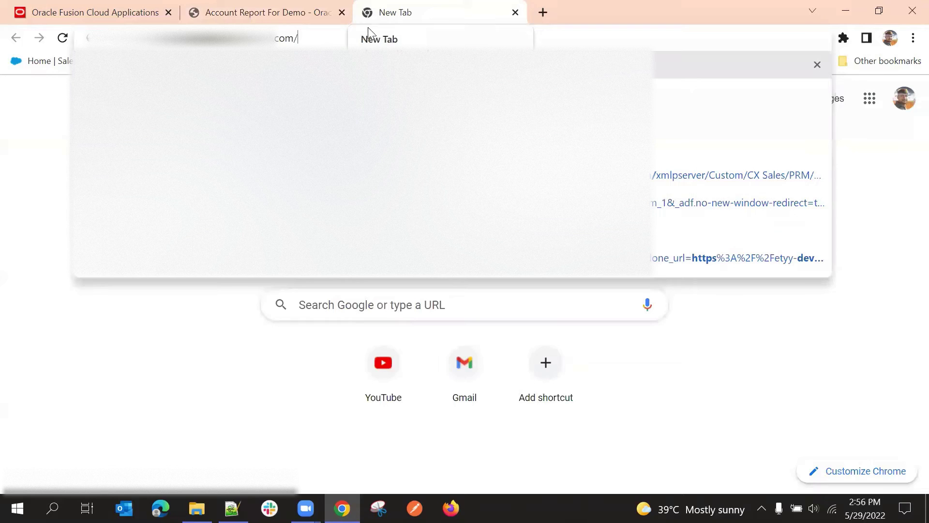
pyautogui.click(153, 388)
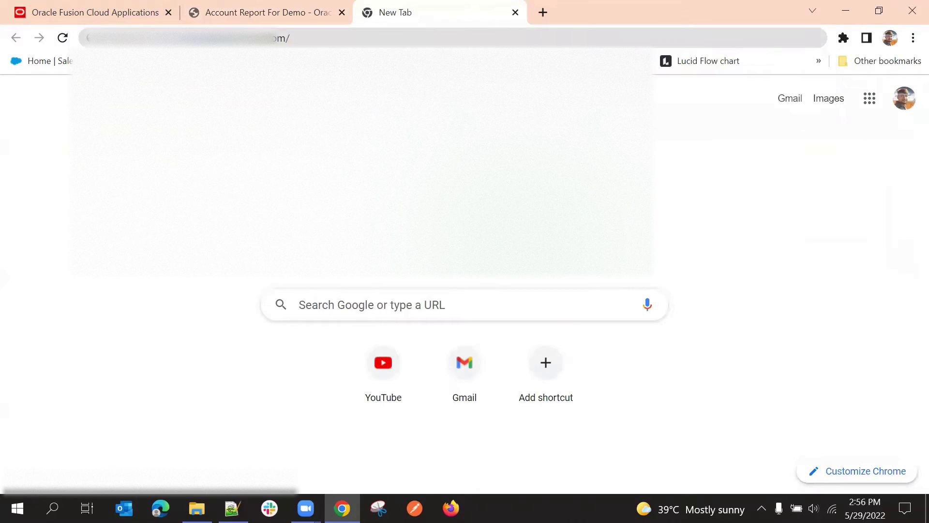
pyautogui.click(331, 39)
pyautogui.click(331, 40)
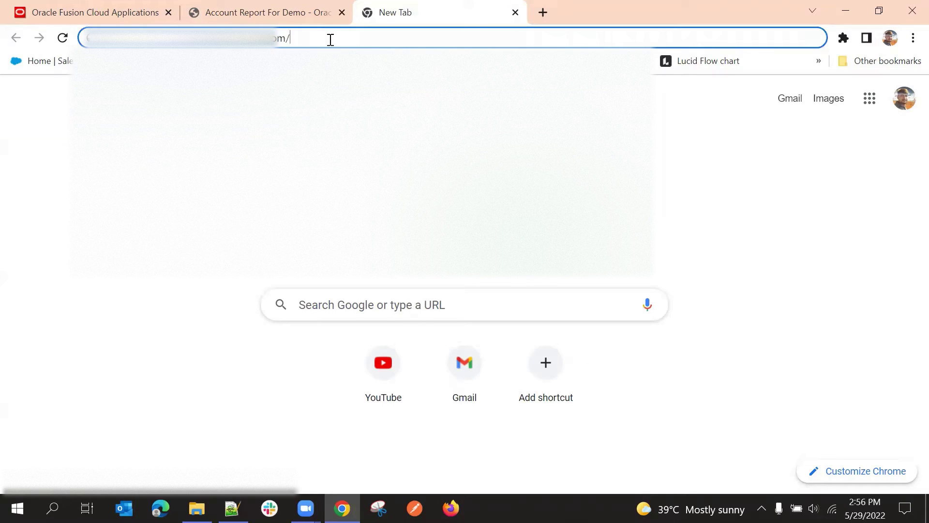
pyautogui.write('xm')
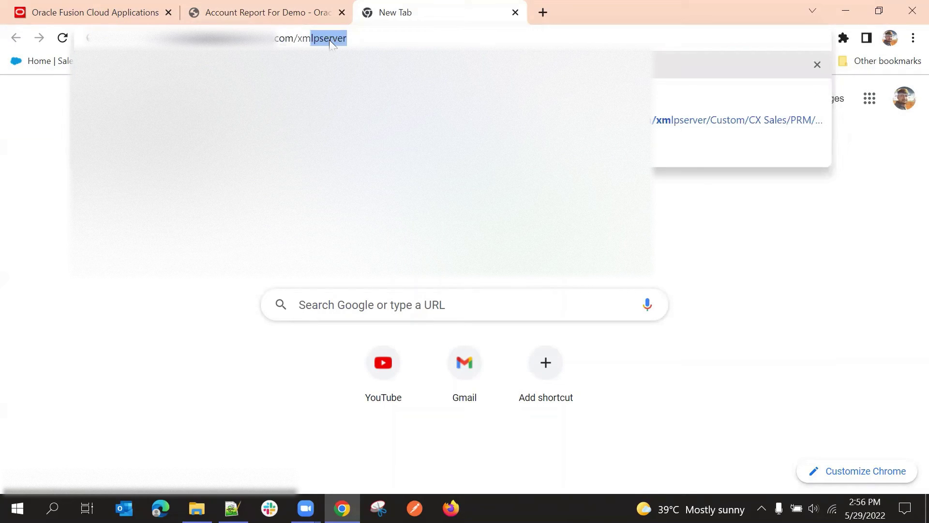
pyautogui.write('lpserver')
pyautogui.press('Return')
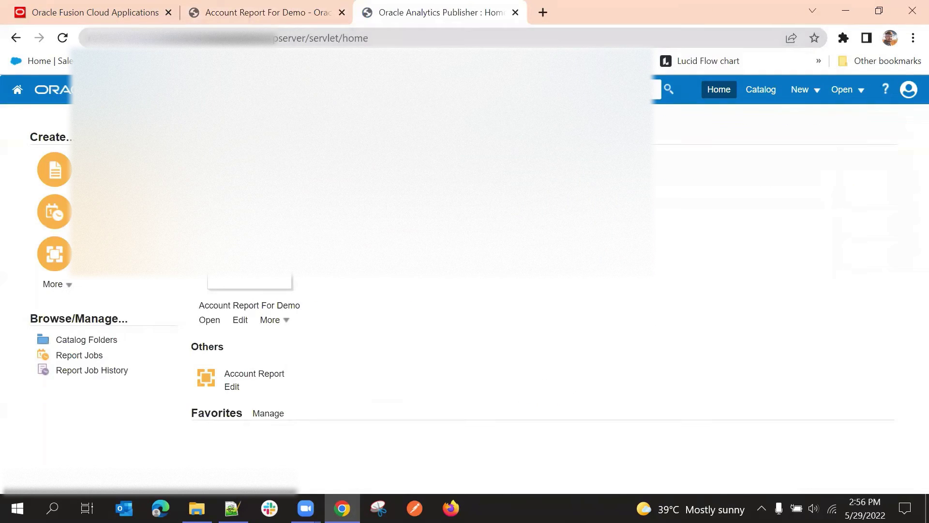
# Open Account Report For Demo from the Publisher catalog and run it with partytype ORGANIZATION and the Bosch account's ID as acctid
pyautogui.click(754, 92)
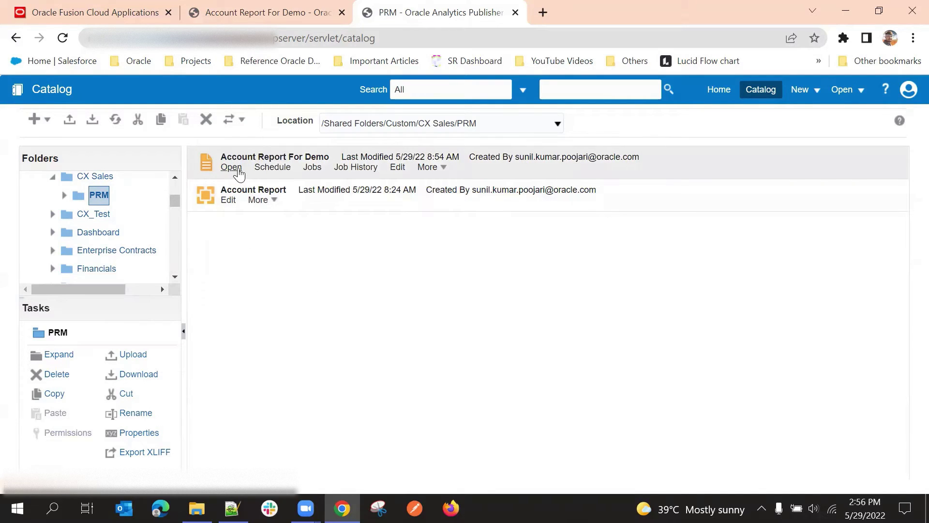
pyautogui.click(237, 172)
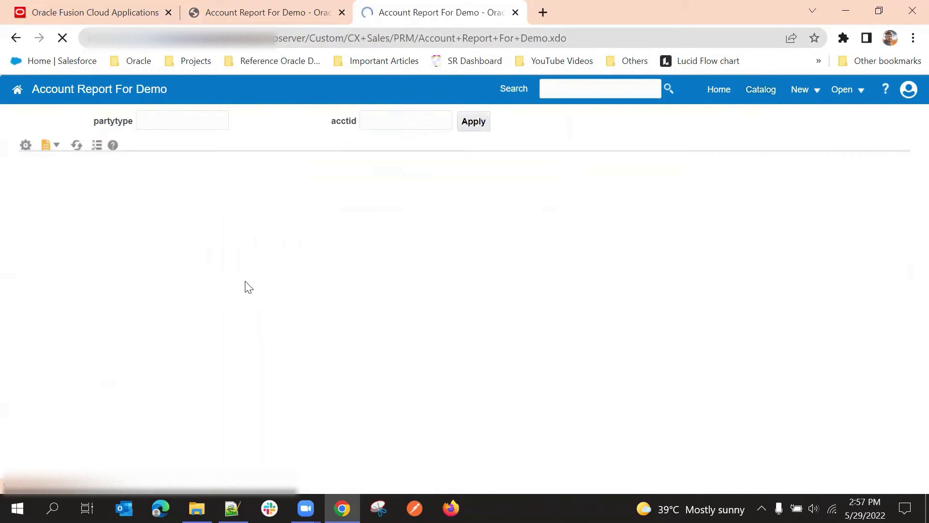
pyautogui.click(188, 122)
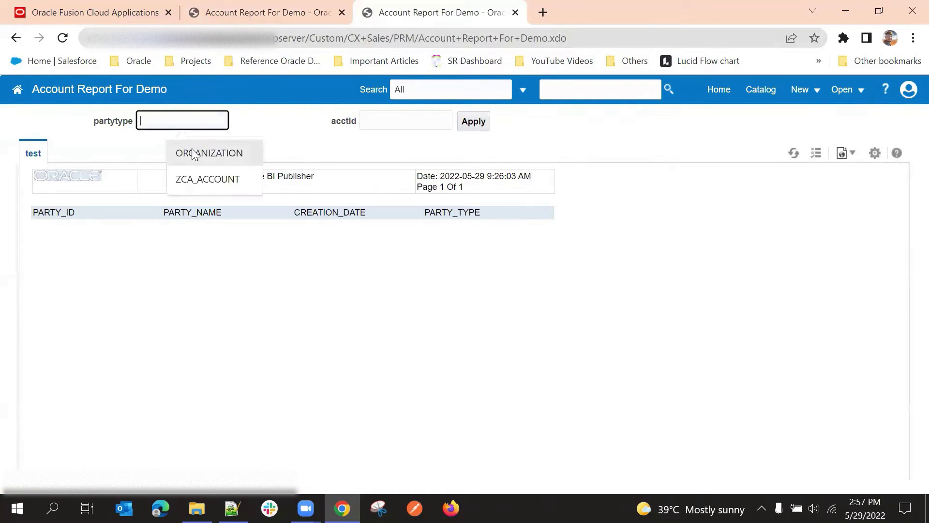
pyautogui.click(202, 153)
pyautogui.click(381, 120)
pyautogui.click(412, 154)
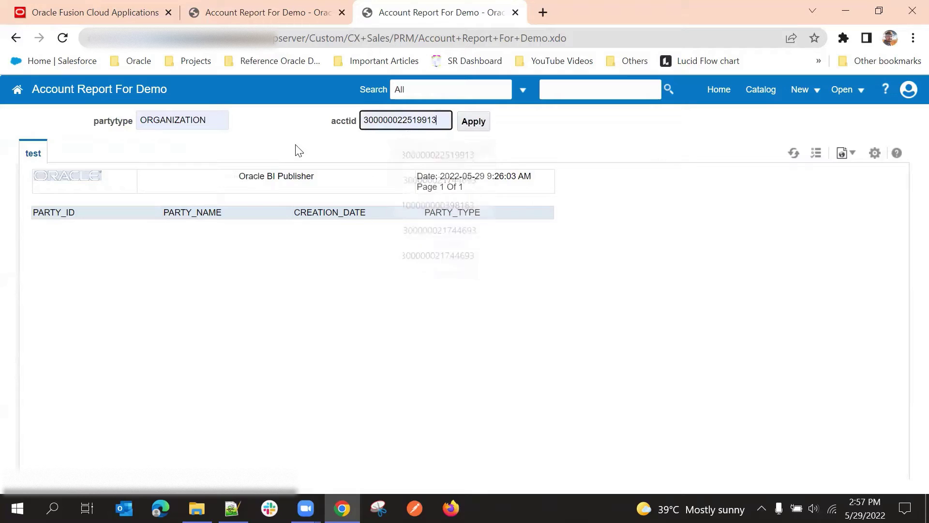
pyautogui.click(469, 122)
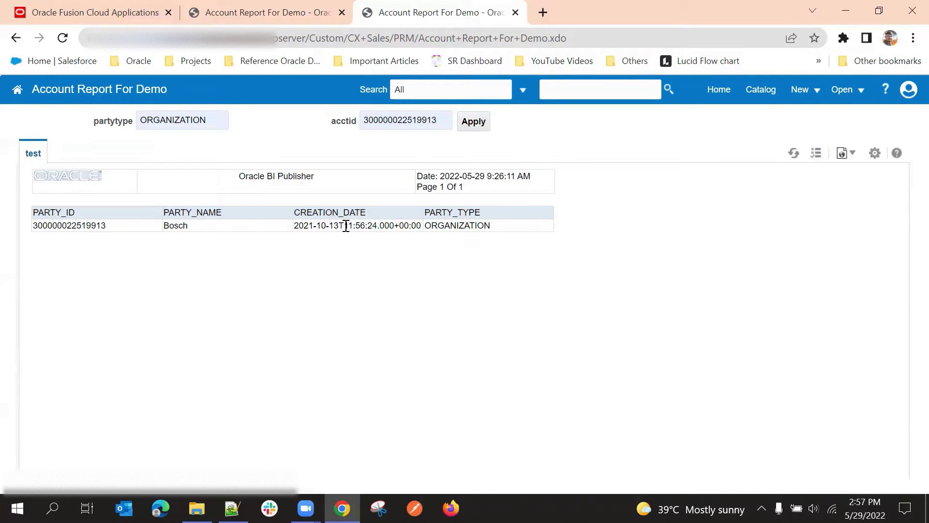
pyautogui.tripleClick(346, 226)
pyautogui.click(579, 150)
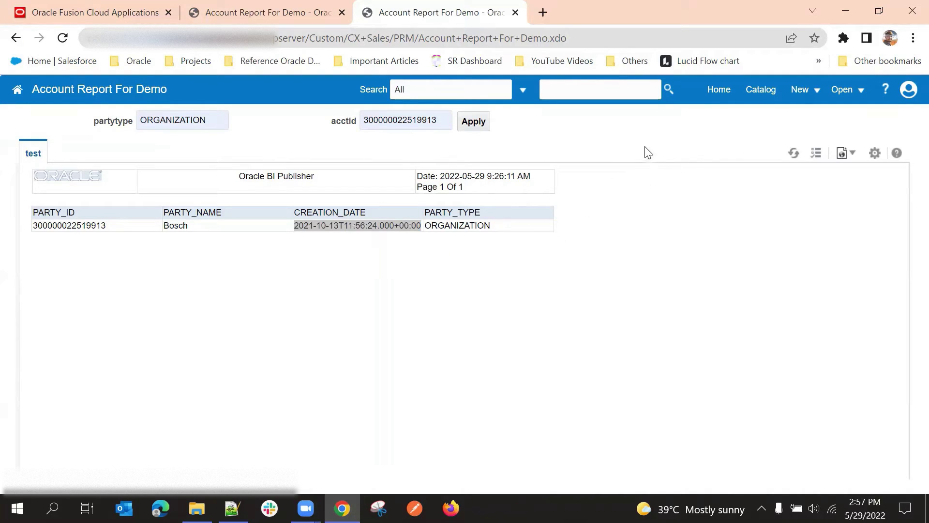
# Examine the Share Report Link options of the report: Current Page, No Header, No Parameters and Document Only
pyautogui.click(875, 153)
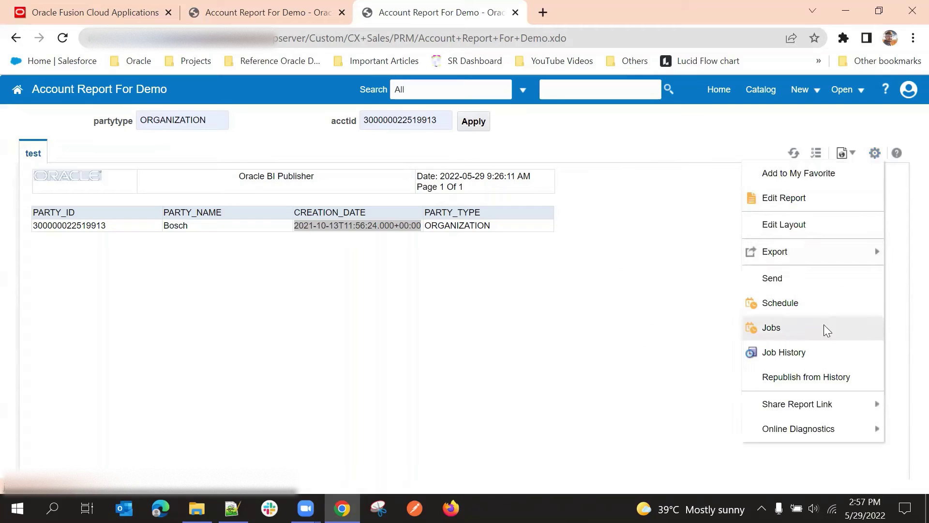
pyautogui.moveTo(805, 409)
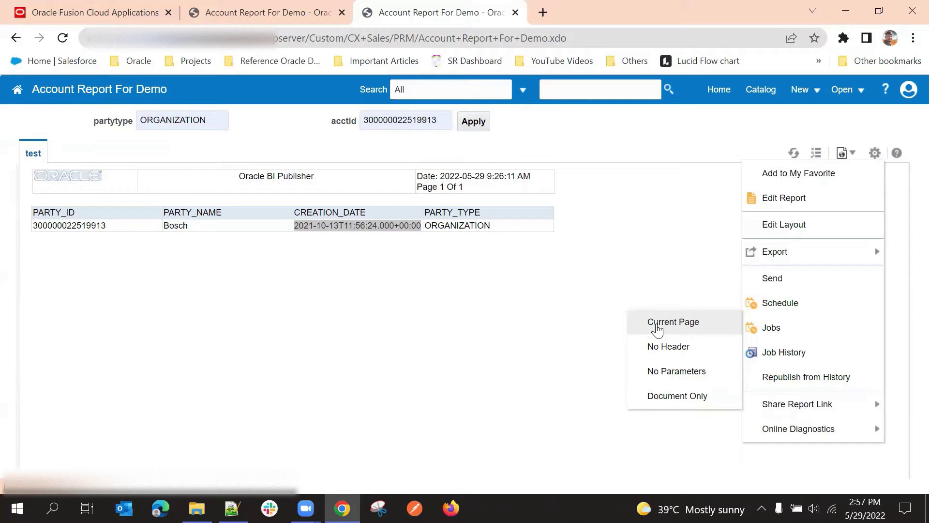
pyautogui.click(648, 234)
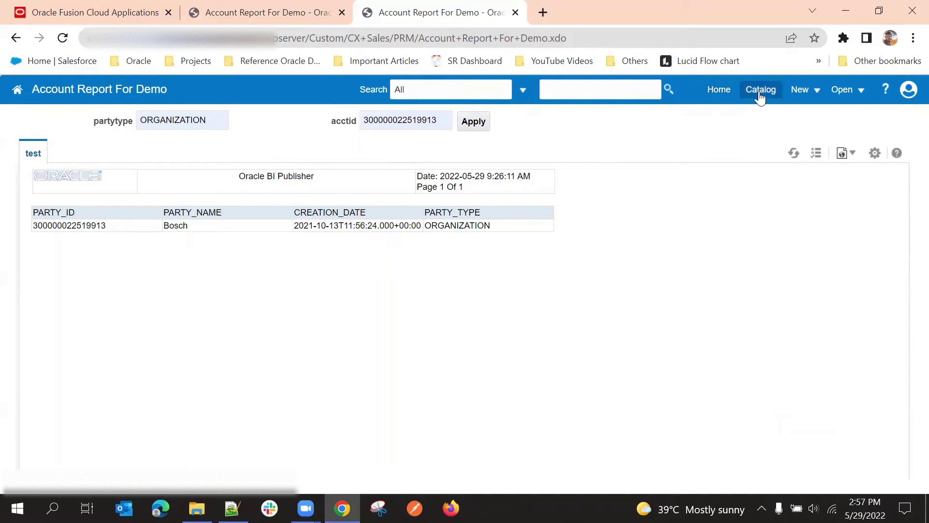
pyautogui.click(864, 89)
pyautogui.click(875, 152)
pyautogui.moveTo(757, 405)
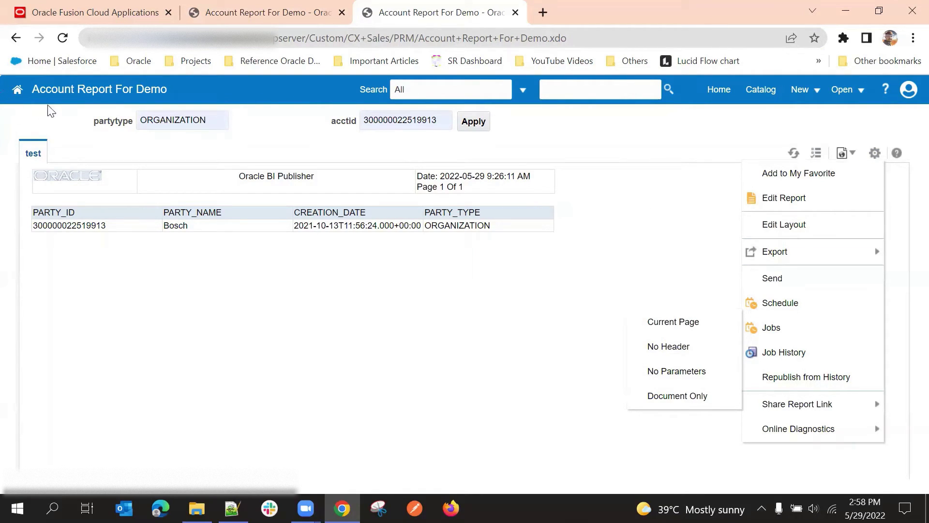
pyautogui.click(855, 97)
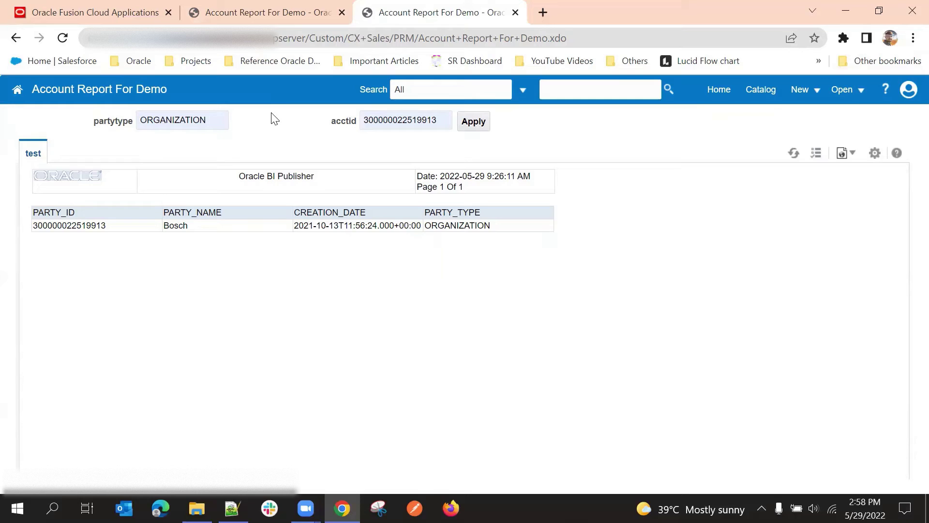
pyautogui.click(874, 153)
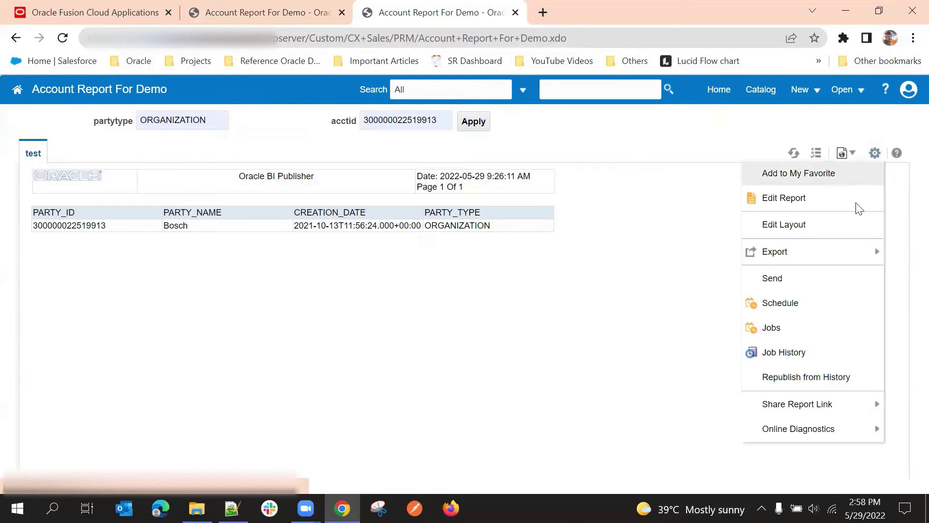
pyautogui.moveTo(779, 408)
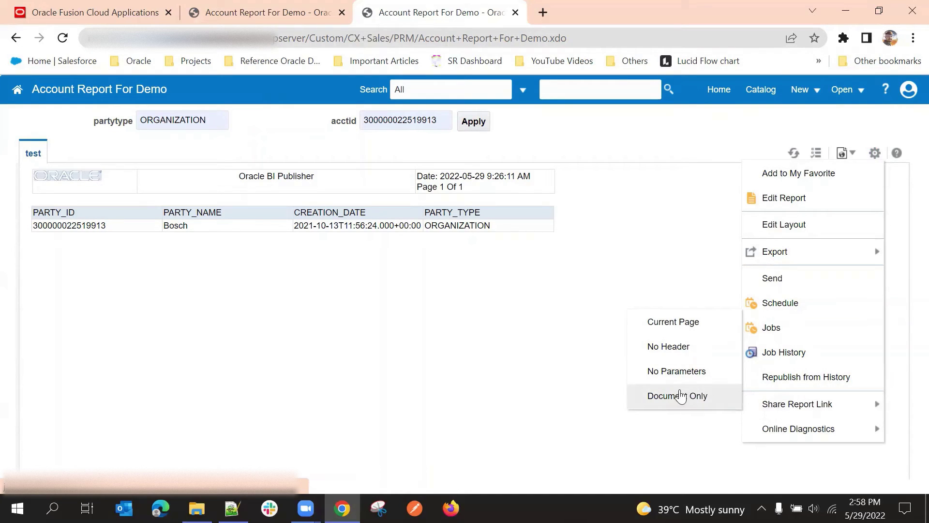
pyautogui.click(476, 354)
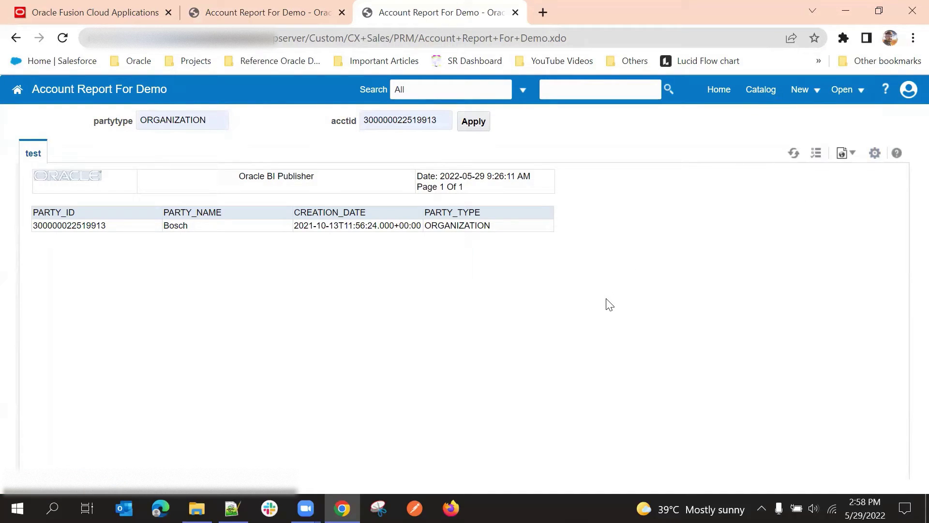
# Generate the Document Only share link of Account Report For Demo and select its entire URL
pyautogui.click(875, 153)
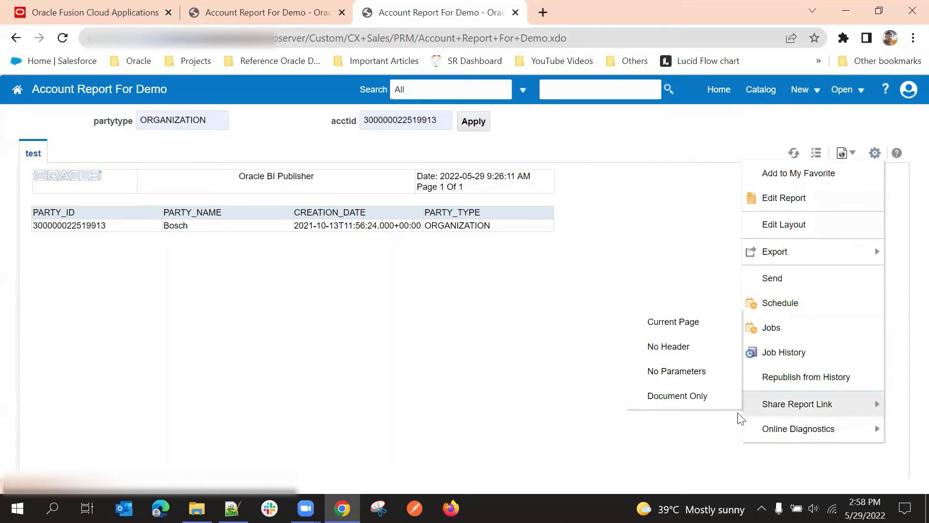
pyautogui.click(678, 395)
pyautogui.doubleClick(532, 284)
pyautogui.hotkey('ctrl', 'a')
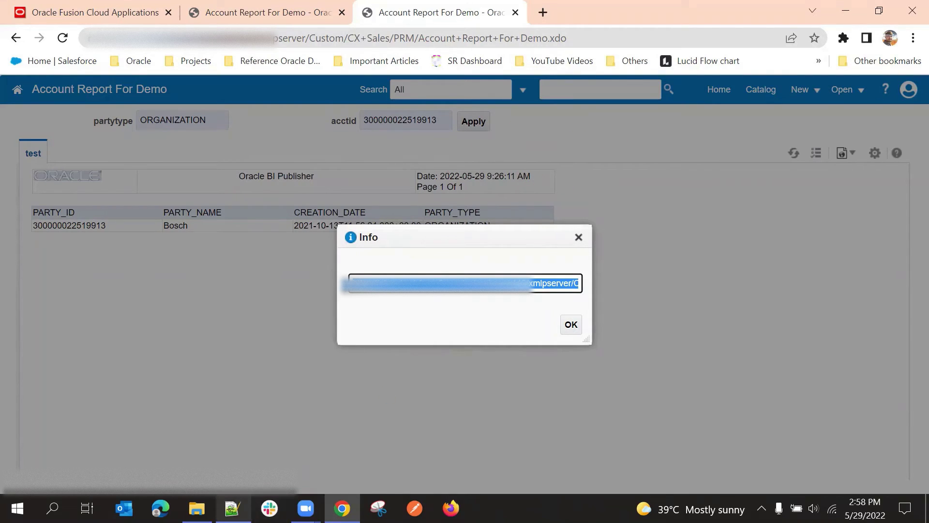
pyautogui.moveTo(232, 508)
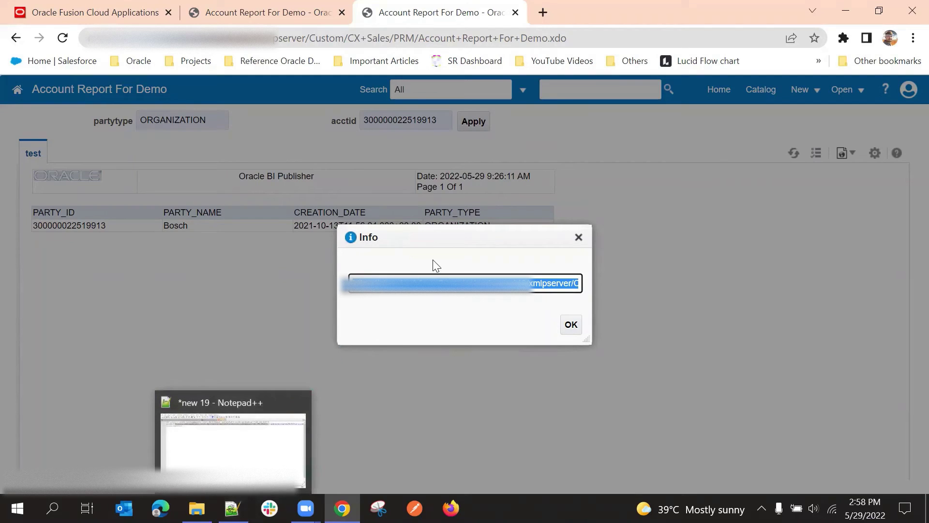
# Return to the Oracle Fusion home page and open Application Composer within Demo_Sandbox
pyautogui.click(126, 6)
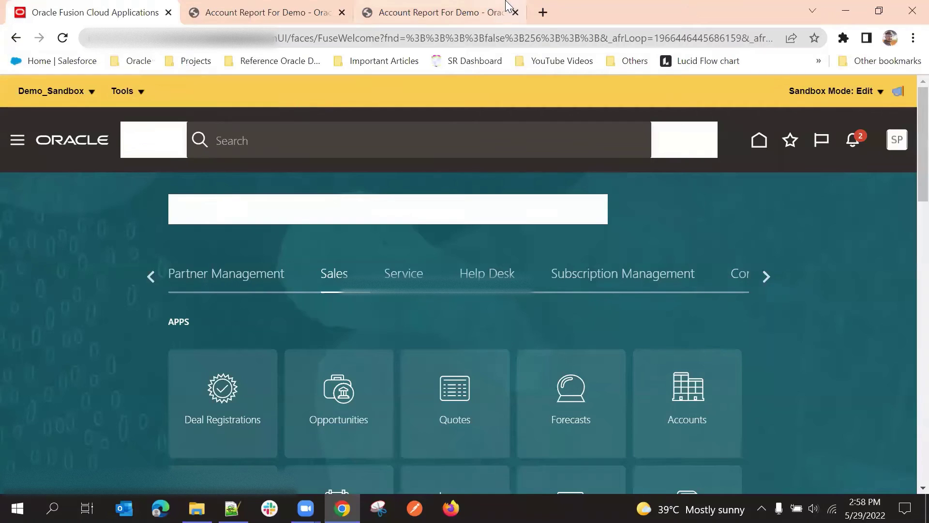
pyautogui.click(454, 5)
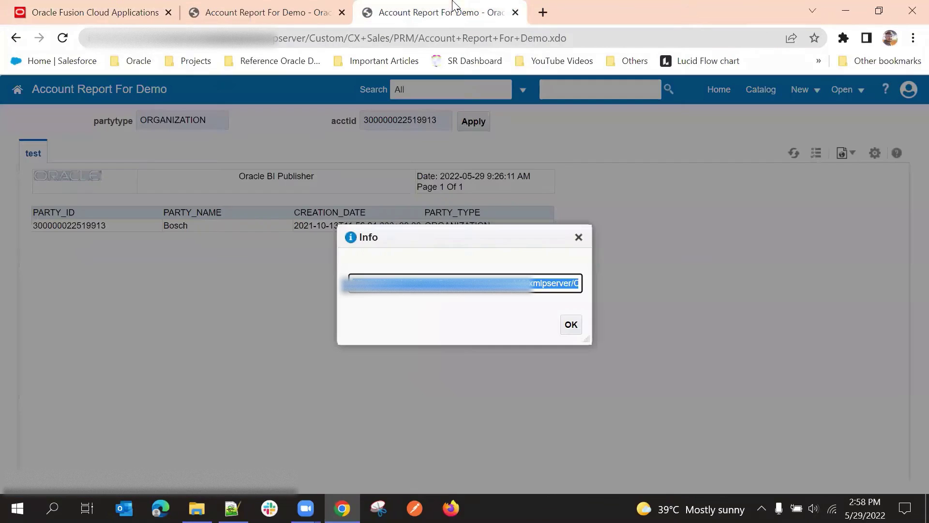
pyautogui.click(82, 8)
pyautogui.click(124, 91)
pyautogui.click(135, 114)
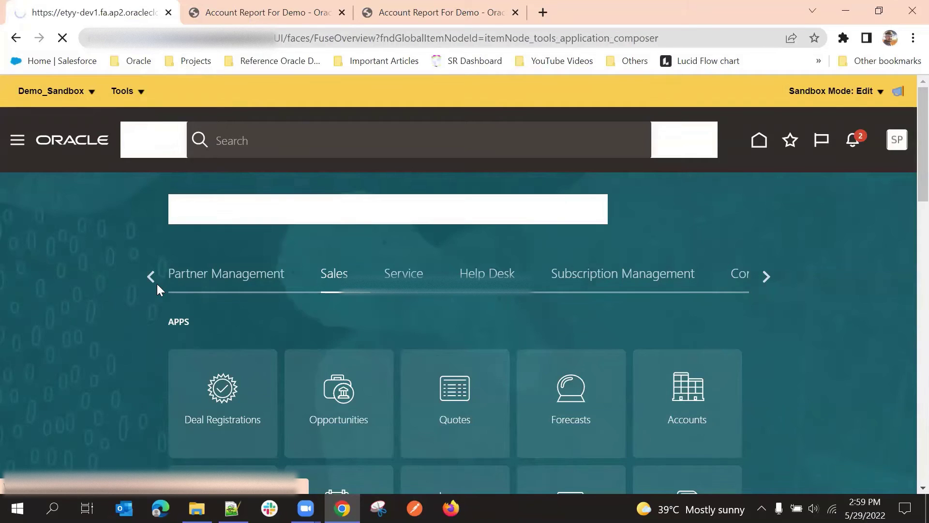
pyautogui.click(310, 6)
pyautogui.click(80, 7)
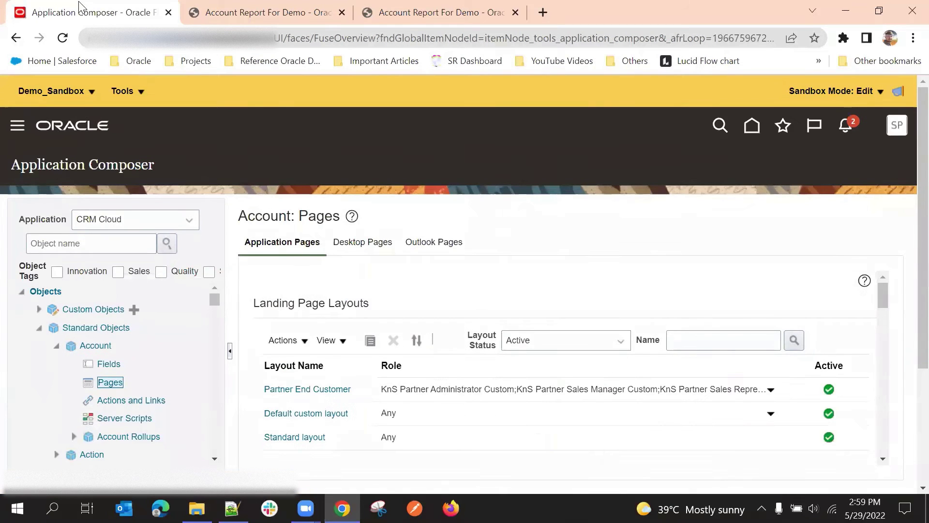
# Open Mashup Content for CRM Cloud and start registering a web application named Account_Report with the Groovy expression type
pyautogui.scroll(-4, 102, 176)
pyautogui.scroll(-10, 97, 202)
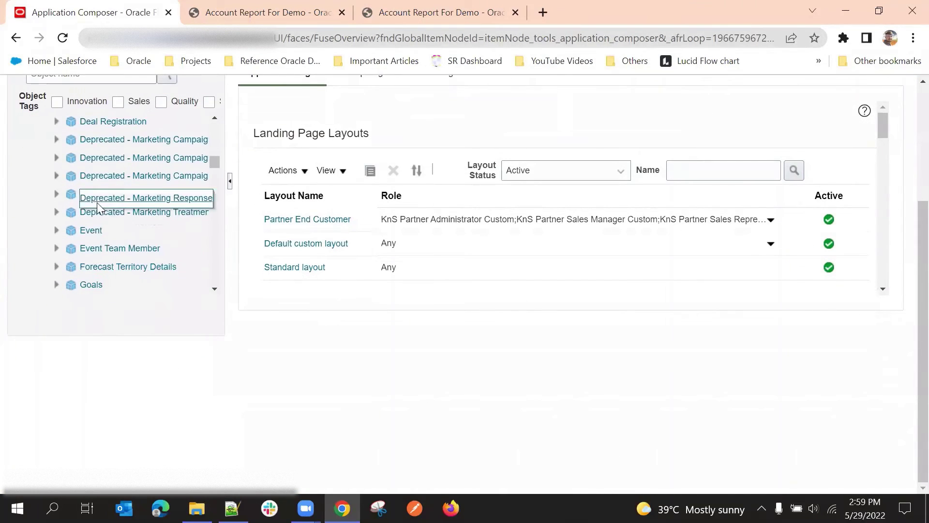
pyautogui.scroll(-15, 97, 259)
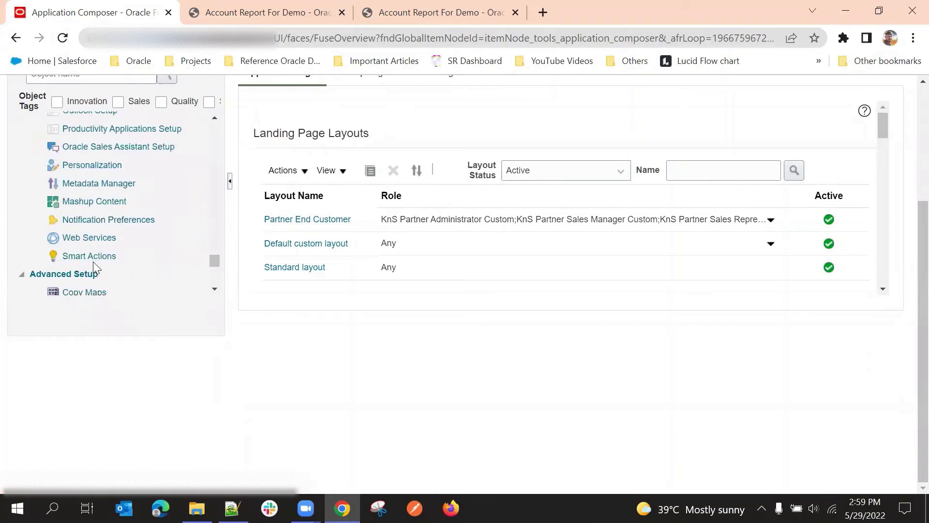
pyautogui.scroll(5, 93, 242)
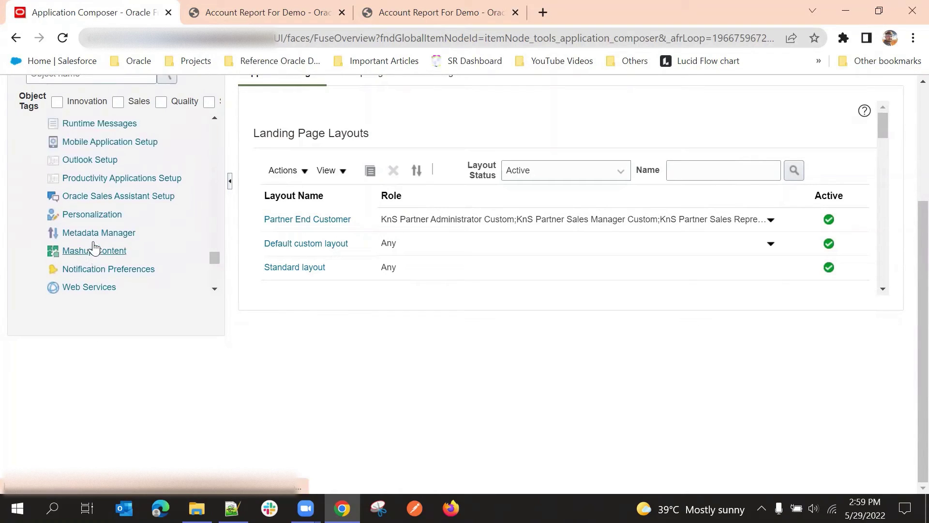
pyautogui.scroll(-5, 94, 222)
pyautogui.scroll(1, 93, 227)
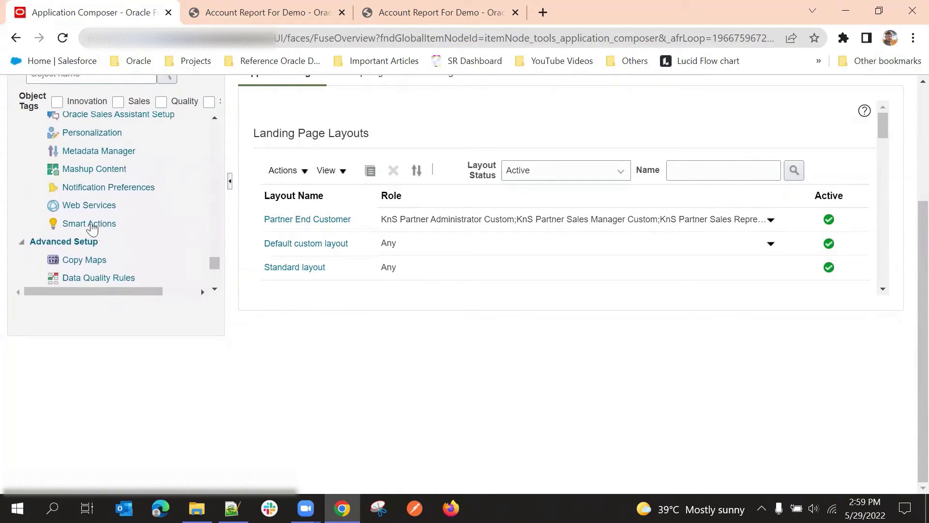
pyautogui.click(88, 170)
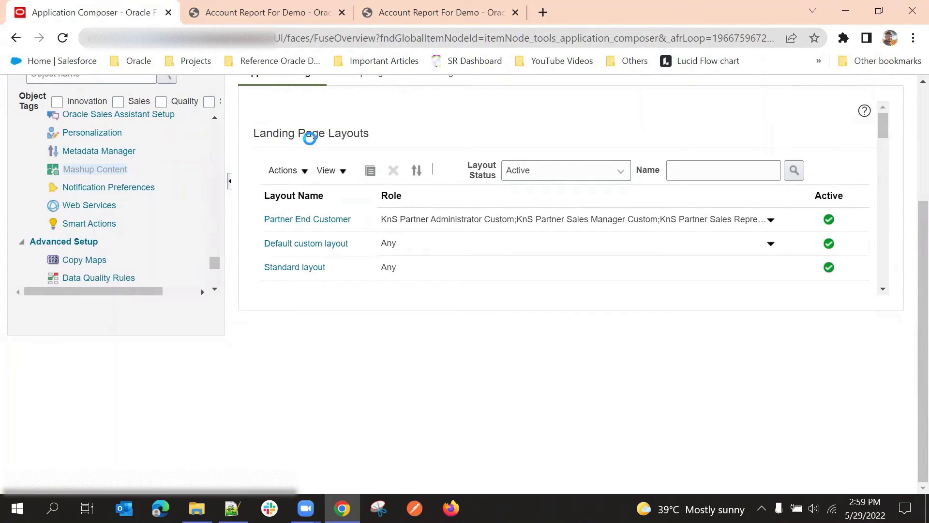
pyautogui.scroll(3, 242, 168)
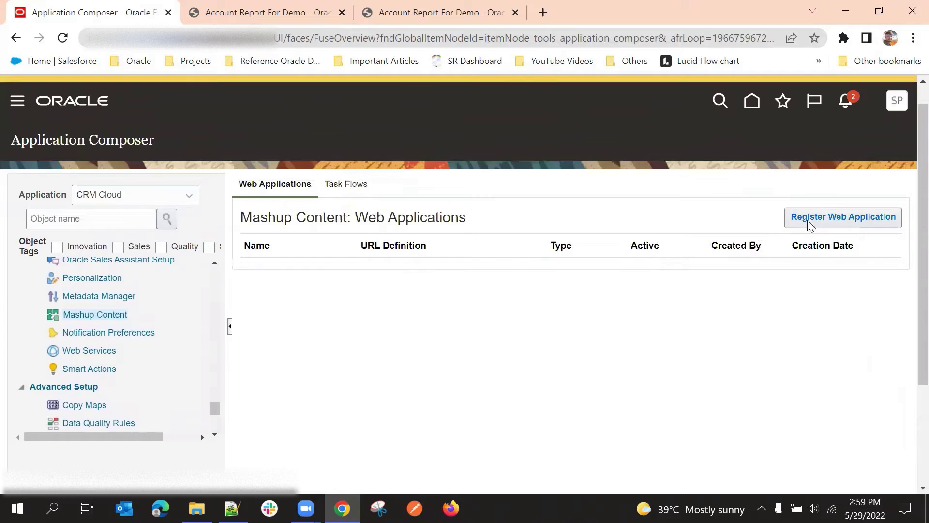
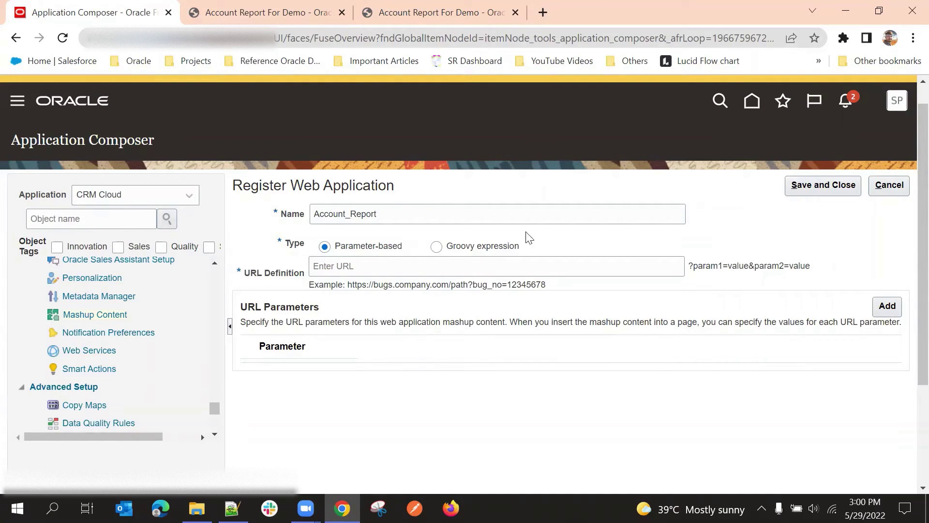
pyautogui.click(443, 249)
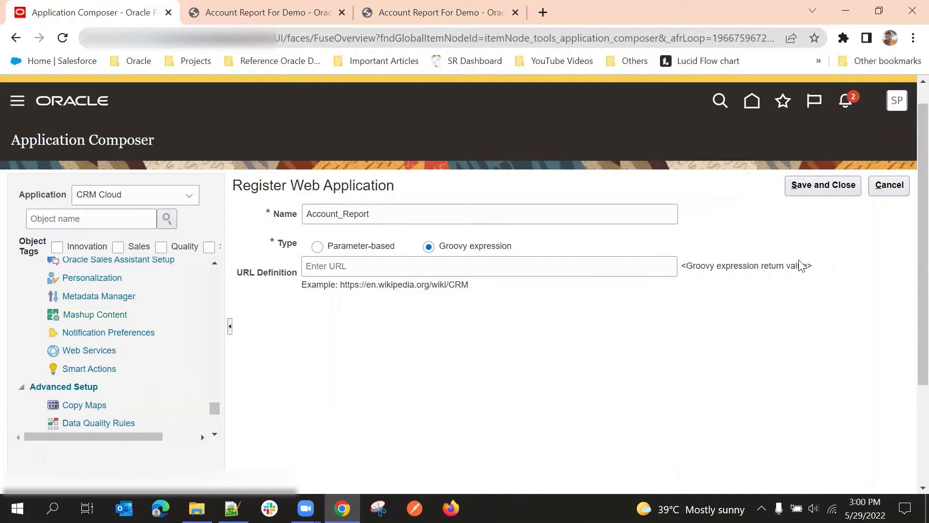
# Examine the URL Definition field, its example and the Groovy expression return value appended to it
pyautogui.tripleClick(733, 269)
pyautogui.click(721, 304)
pyautogui.click(565, 265)
pyautogui.click(567, 305)
pyautogui.click(474, 269)
pyautogui.click(565, 320)
pyautogui.click(590, 268)
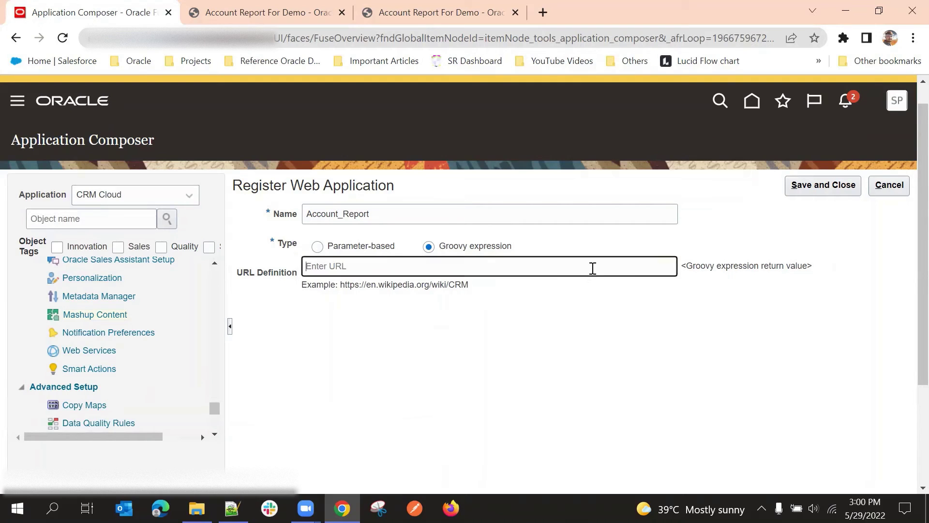
pyautogui.tripleClick(711, 266)
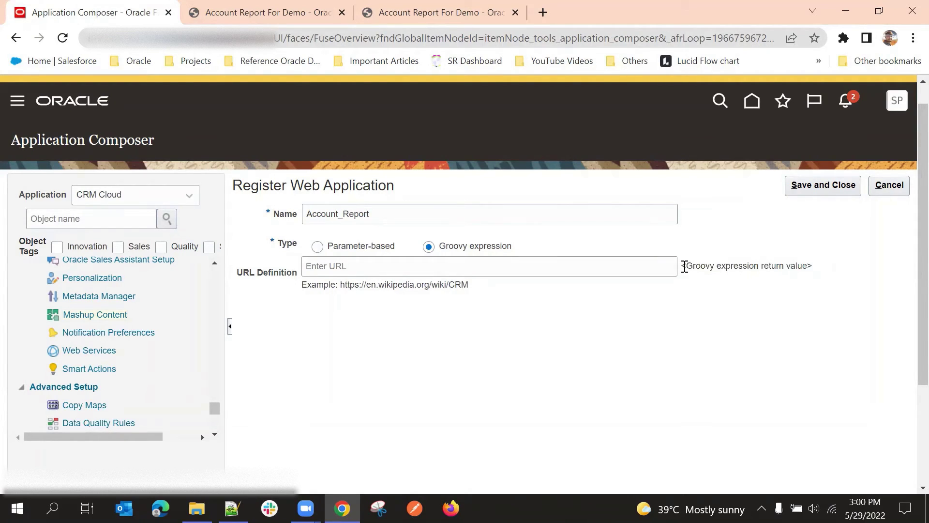
pyautogui.moveTo(683, 265); pyautogui.dragTo(812, 265)
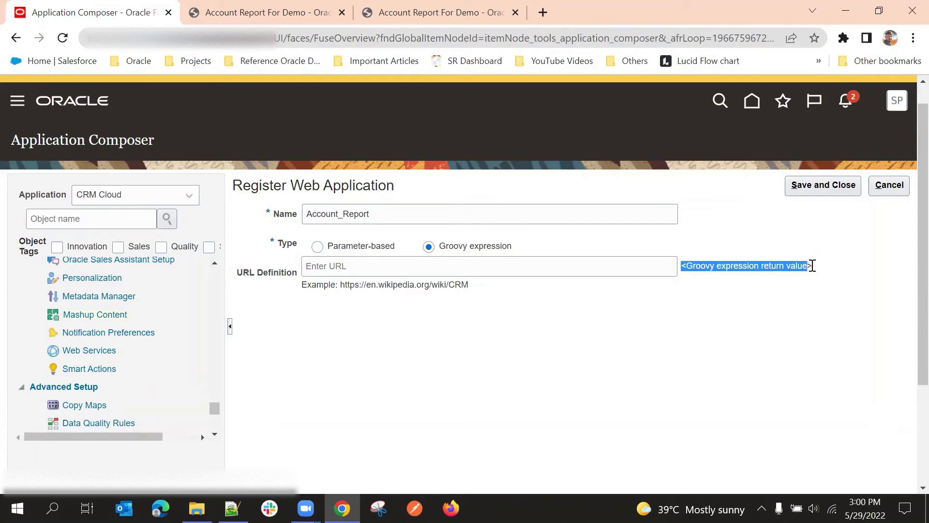
pyautogui.click(794, 301)
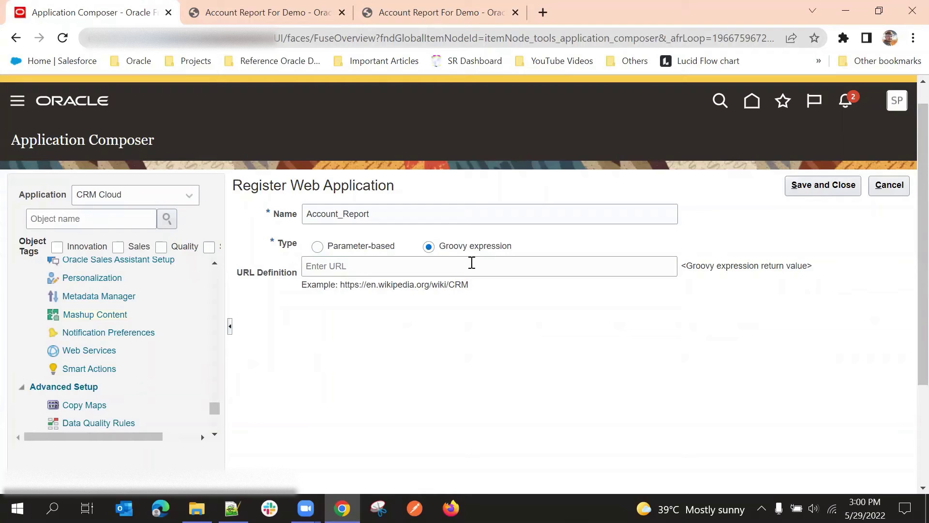
pyautogui.tripleClick(706, 267)
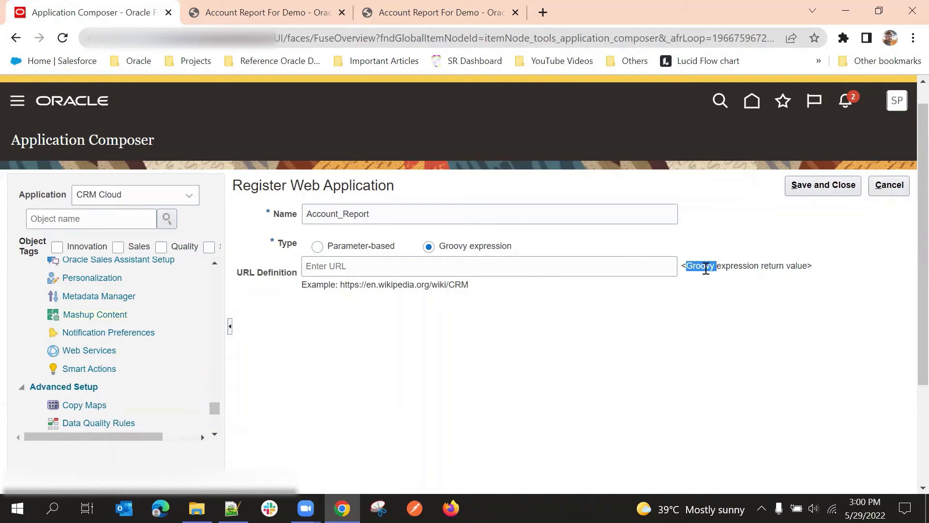
pyautogui.click(693, 312)
pyautogui.tripleClick(720, 267)
pyautogui.click(725, 242)
pyautogui.click(380, 267)
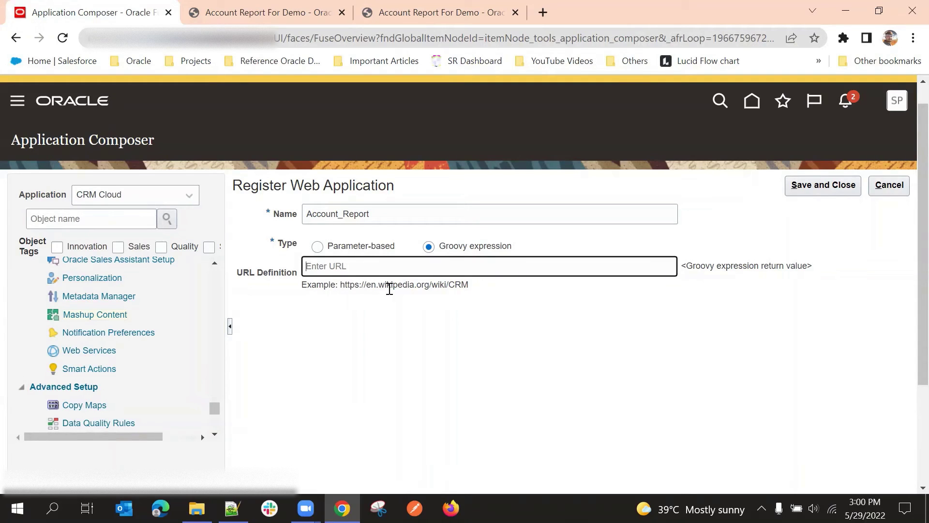
pyautogui.click(508, 284)
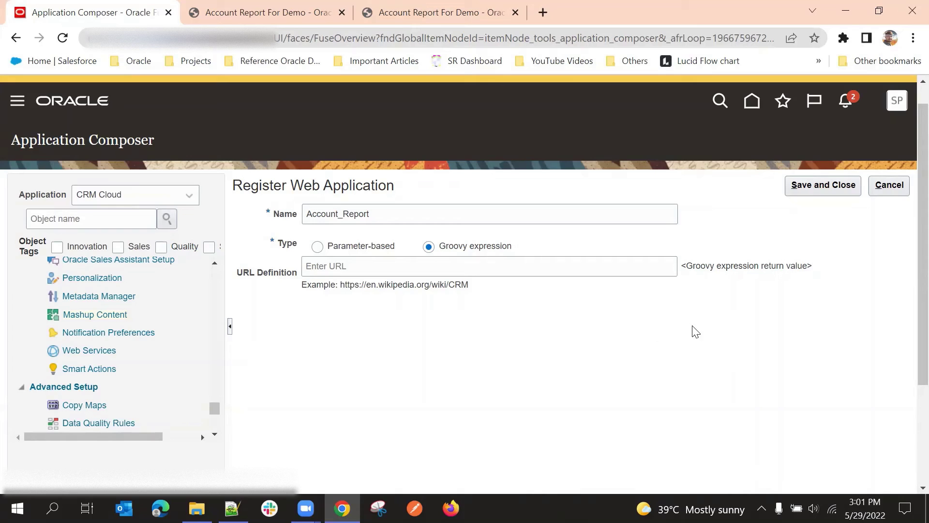
pyautogui.click(623, 269)
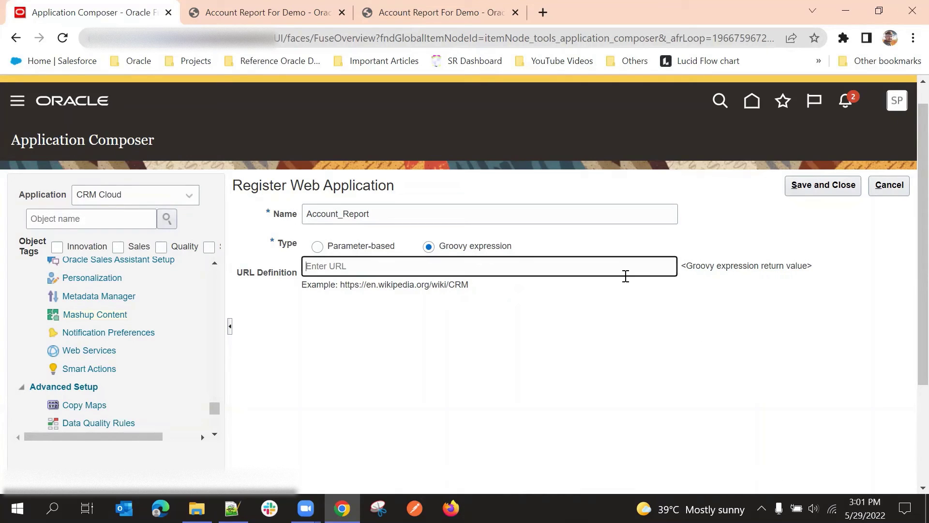
pyautogui.click(638, 316)
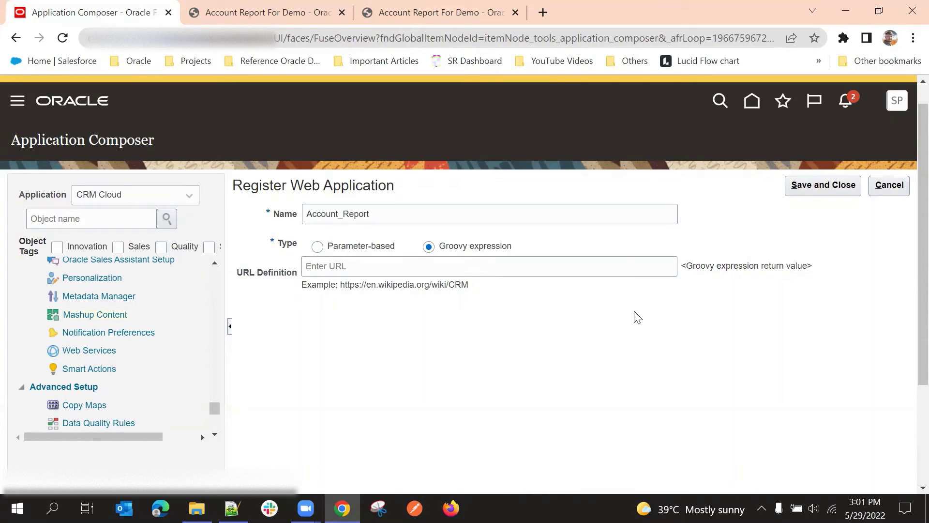
# Save the Account_Report web application registration with its URL definition left blank
pyautogui.tripleClick(750, 263)
pyautogui.click(824, 185)
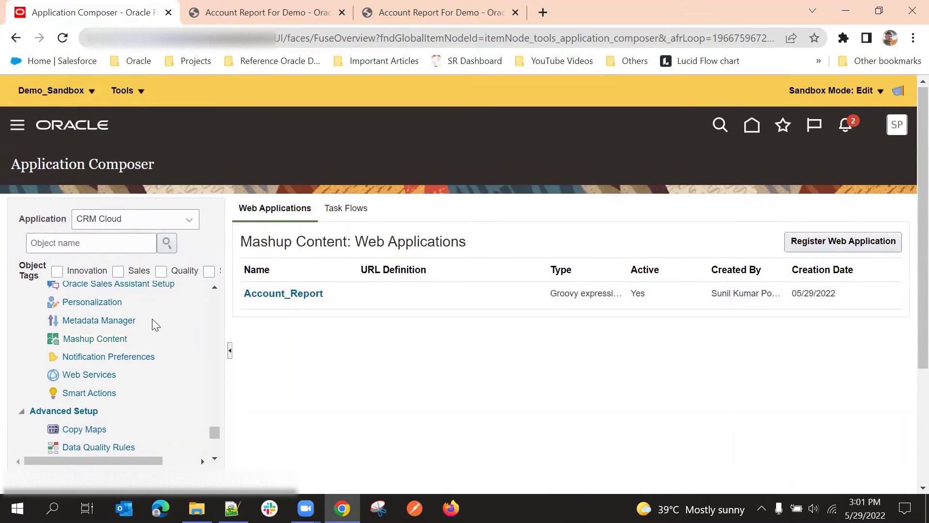
# Open the Pages of the standard Account object in the object tree
pyautogui.scroll(3, 153, 338)
pyautogui.scroll(12, 151, 348)
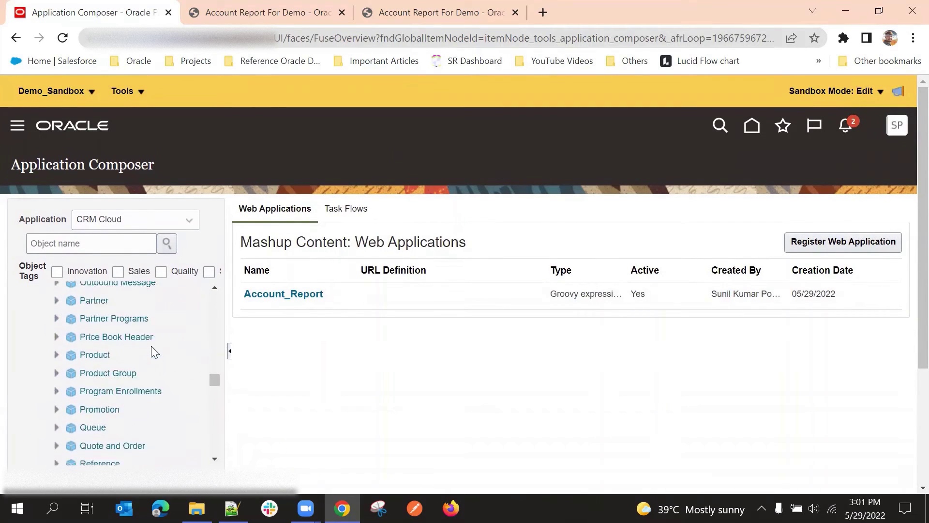
pyautogui.scroll(15, 152, 346)
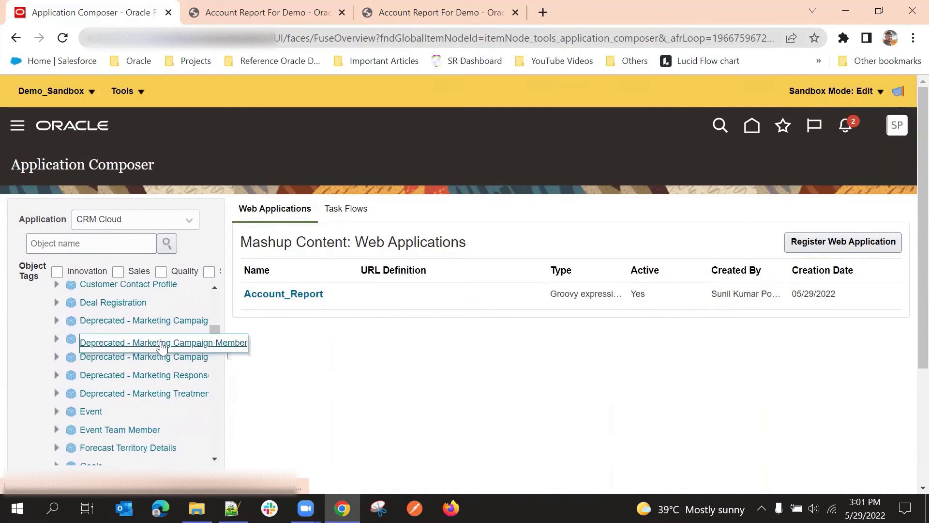
pyautogui.scroll(12, 156, 339)
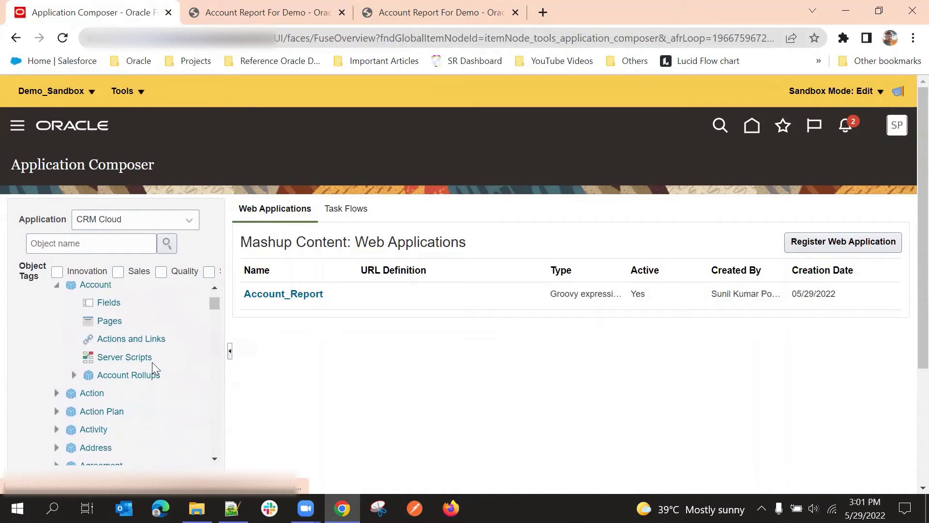
pyautogui.click(111, 382)
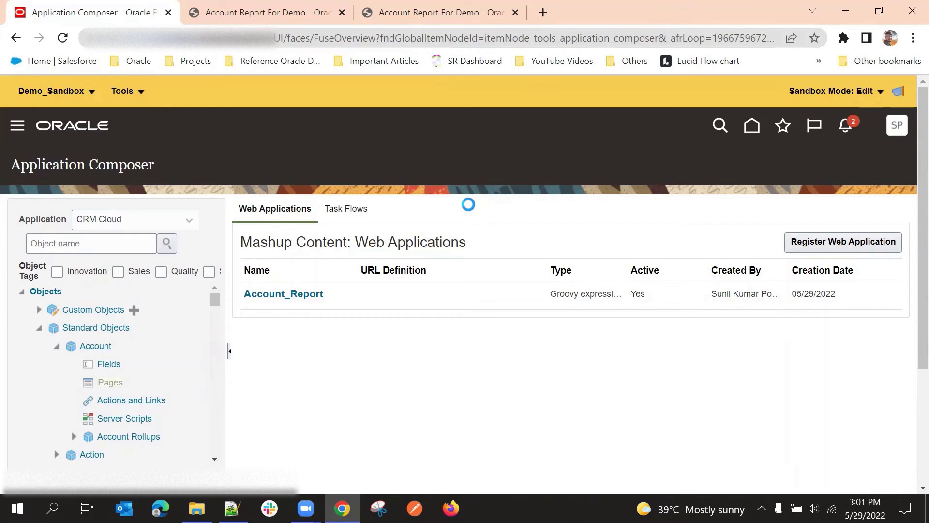
# Create a Mashup Content subtab in the Account's Demo layout and insert the Account_Report web application into it
pyautogui.scroll(-3, 375, 261)
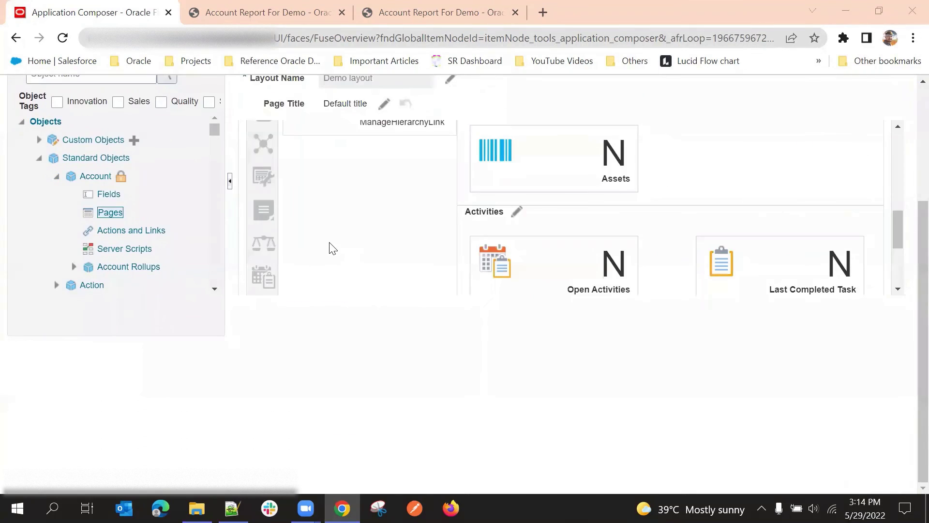
pyautogui.scroll(-3, 305, 252)
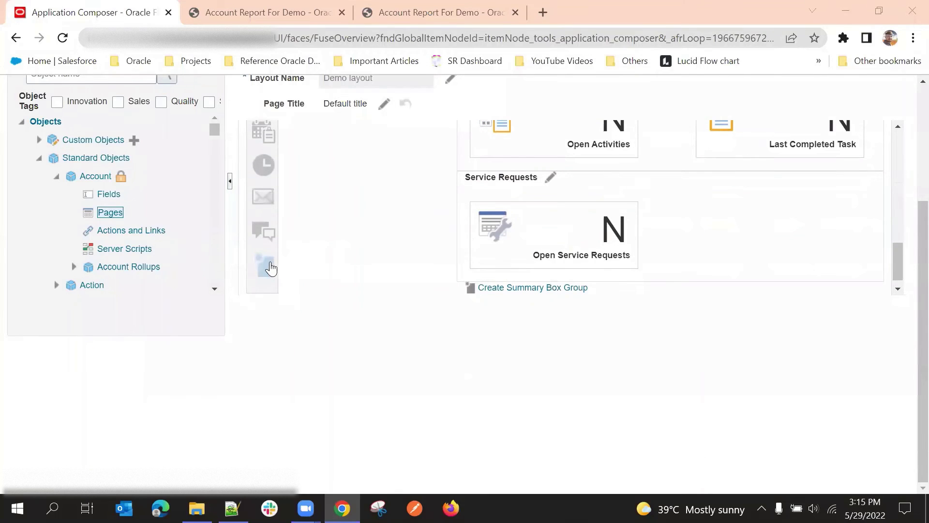
pyautogui.click(271, 269)
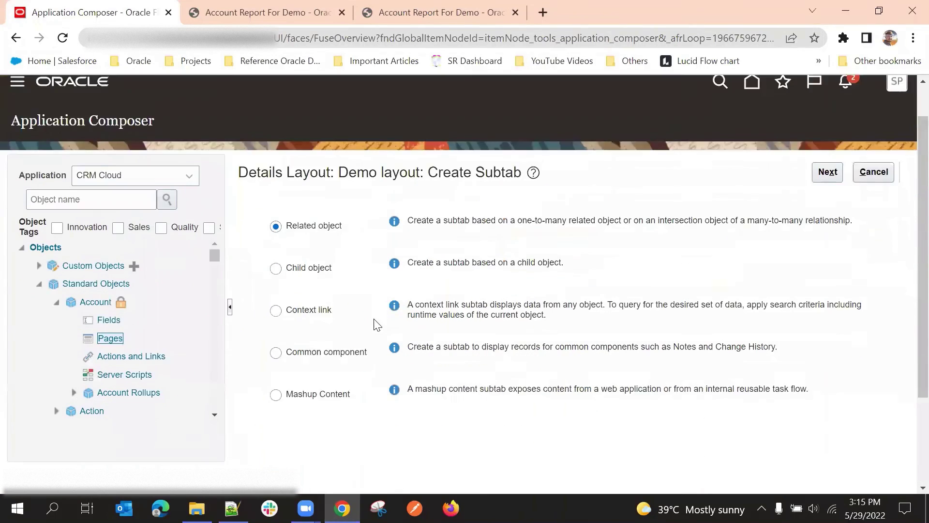
pyautogui.scroll(-3, 338, 305)
pyautogui.click(276, 267)
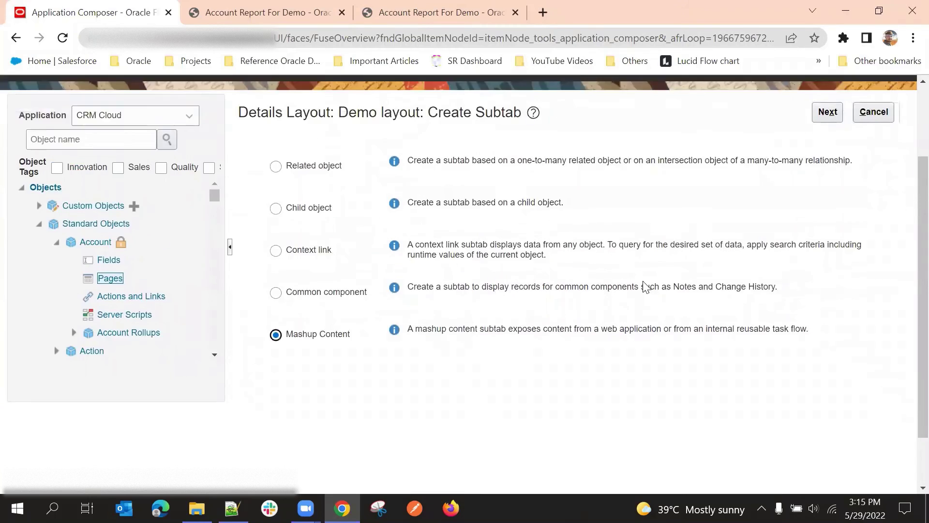
pyautogui.scroll(2, 645, 286)
pyautogui.click(827, 191)
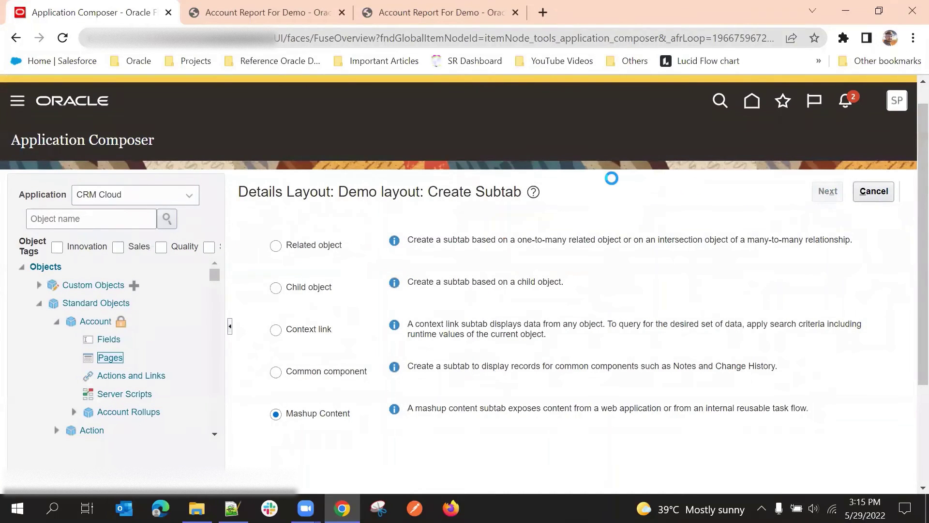
pyautogui.click(250, 289)
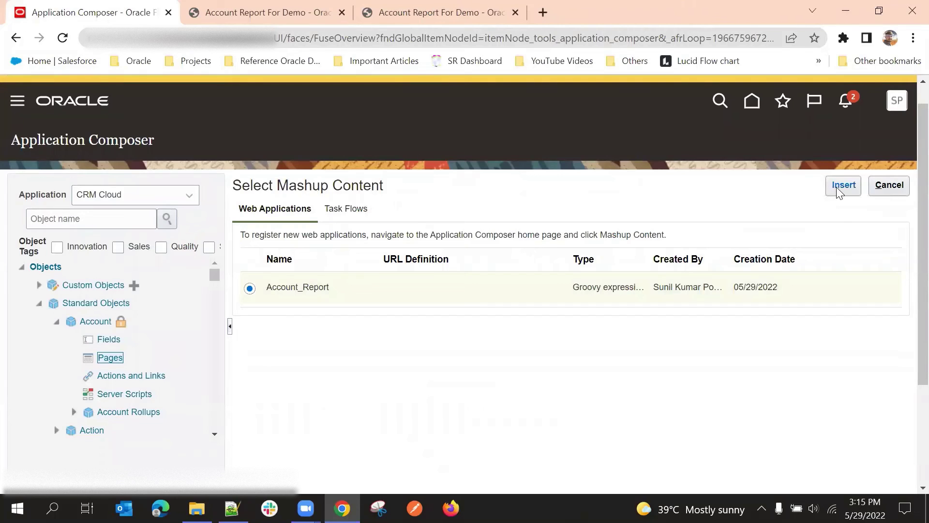
pyautogui.click(841, 189)
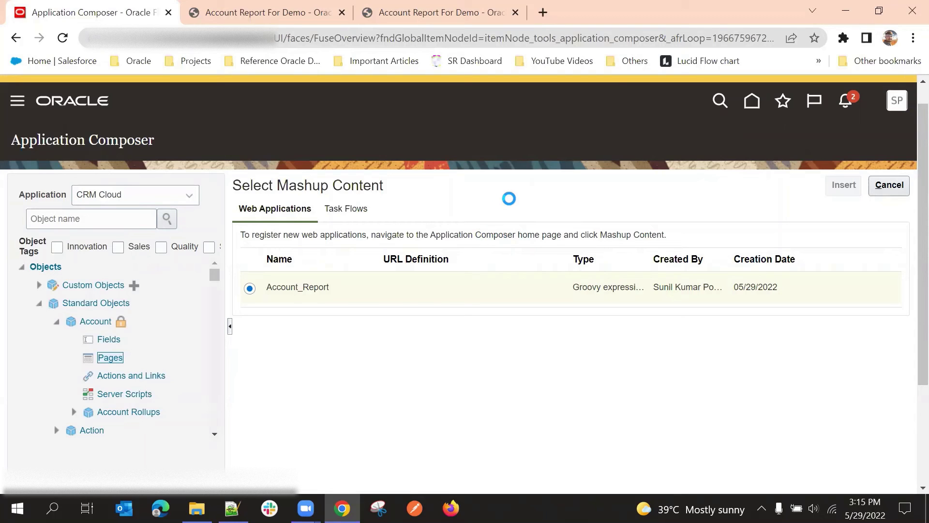
# Write a Groovy script for the Account_Report subtab that returns the copied report URL as a quoted string
pyautogui.scroll(-2, 481, 235)
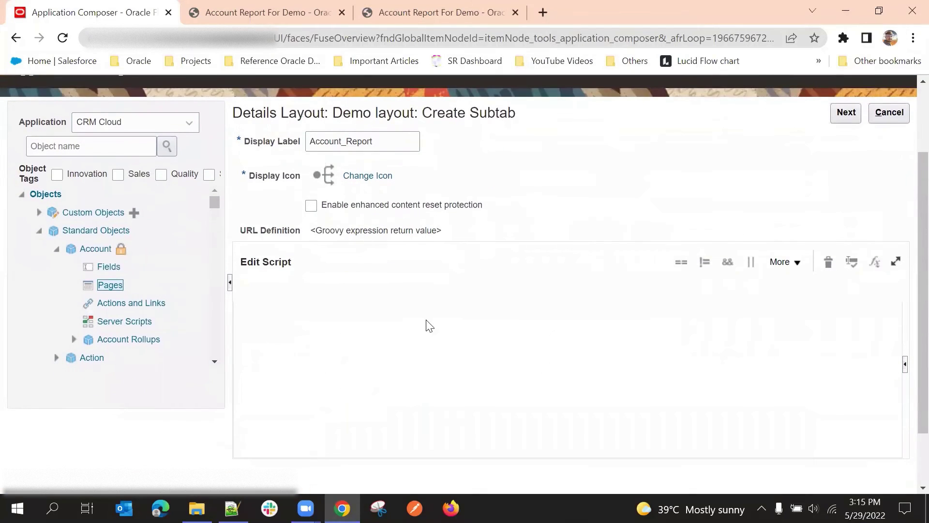
pyautogui.write('re')
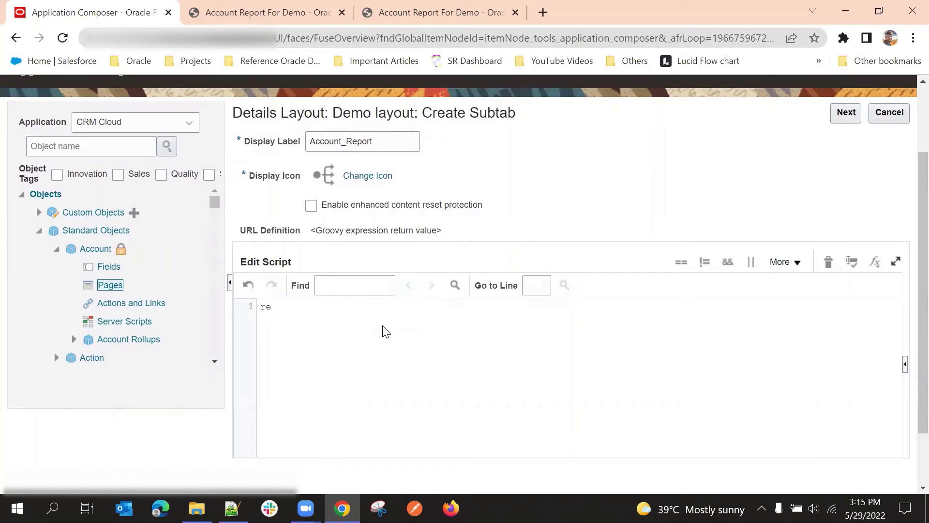
pyautogui.write('turn "')
pyautogui.hotkey('ctrl', 'v')
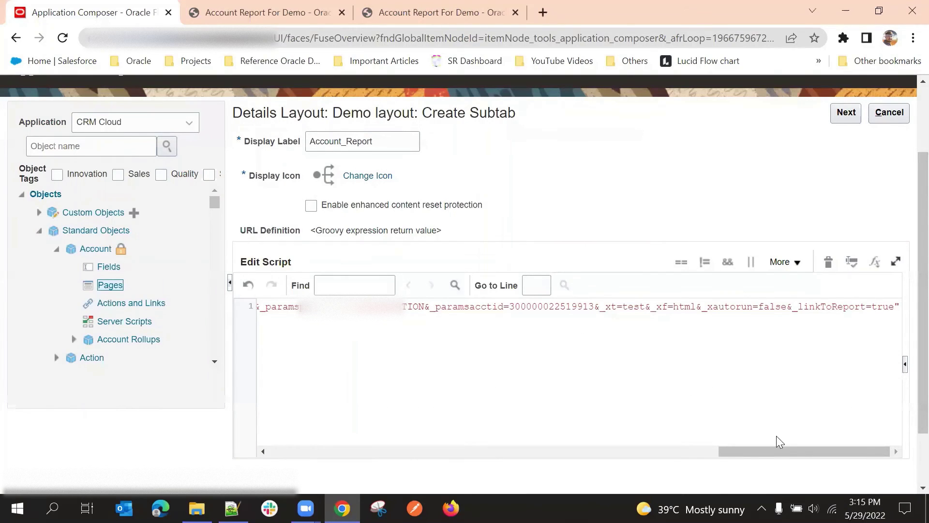
pyautogui.hscroll(-10, 751, 453)
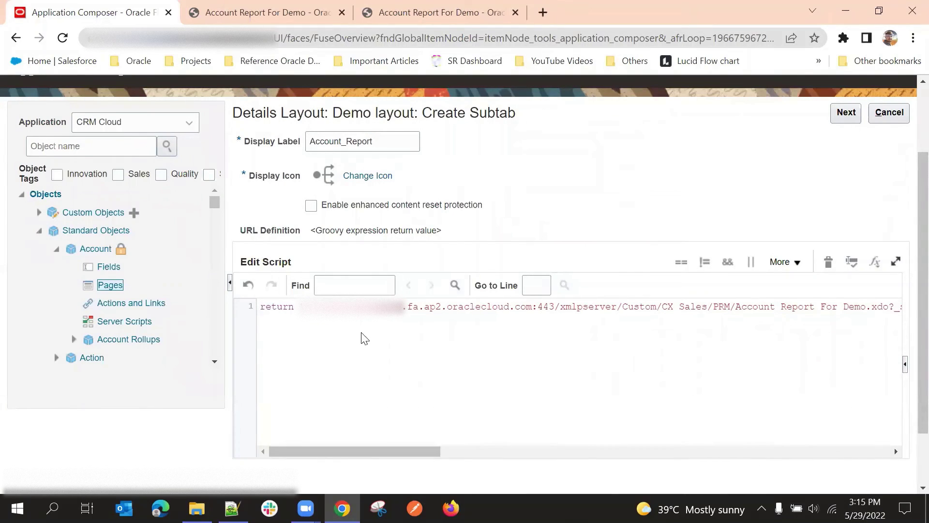
# Replace the URL's host and port with the expression from the Notepad++ note, ${oracle.topologyManager.client.deployedInfo.DeployedInfoProvider.getEndPoint('ORA_CRM_UIAPP')}
pyautogui.click(232, 508)
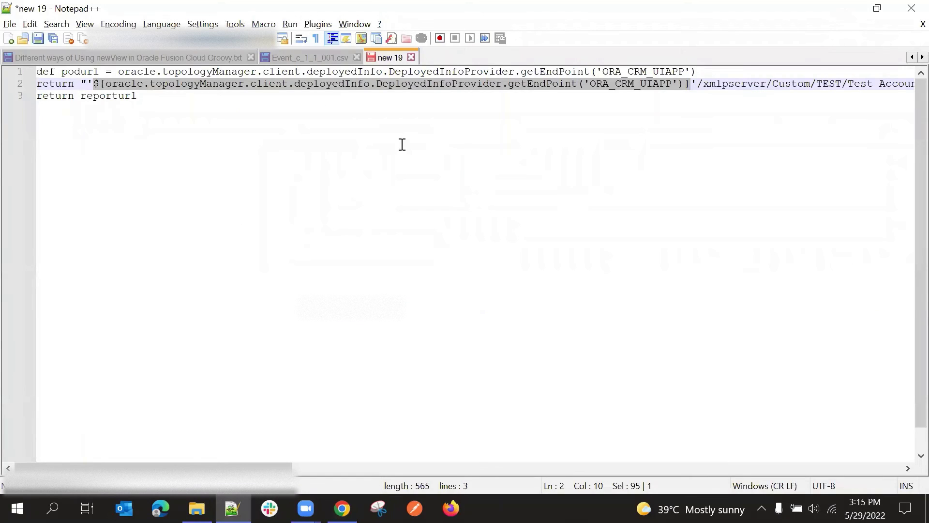
pyautogui.hotkey('alt', 'Tab')
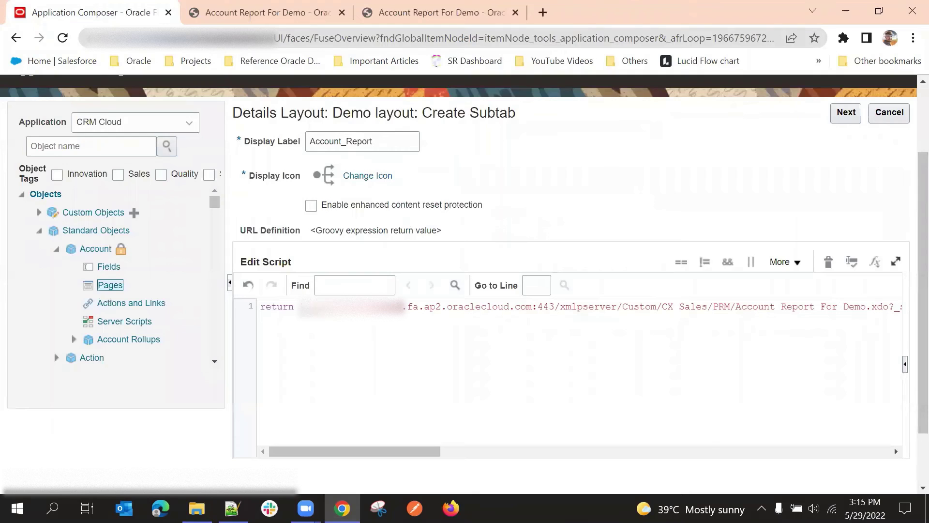
pyautogui.moveTo(300, 307); pyautogui.dragTo(554, 306)
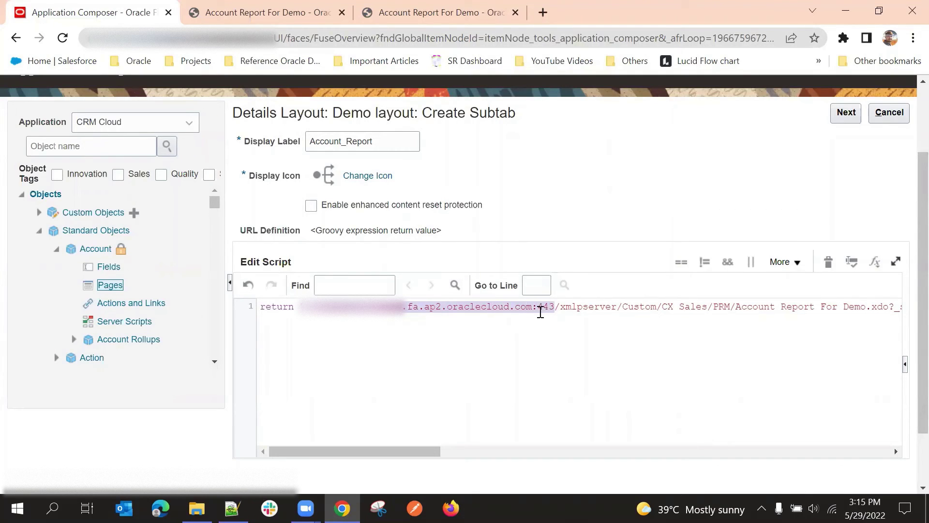
pyautogui.hotkey('ctrl', 'v')
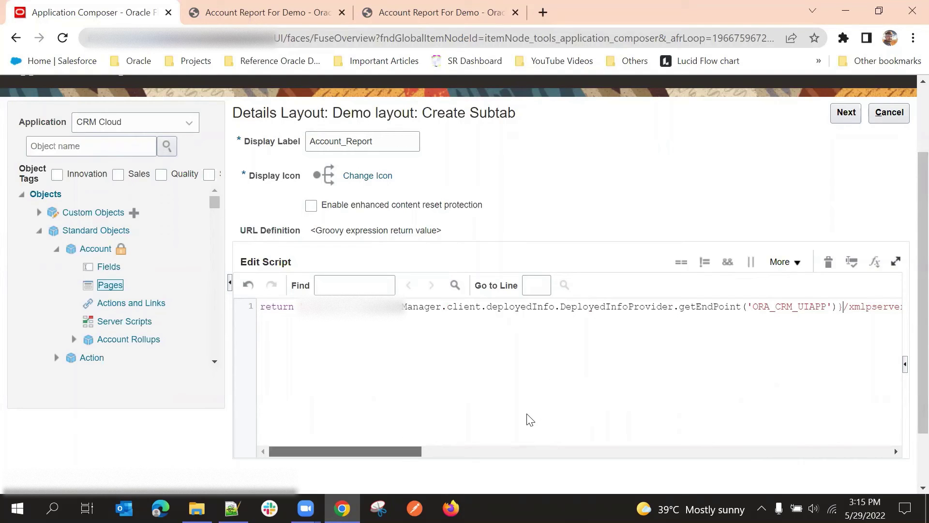
# Replace the hard-coded _paramsacctid value with ${PartyId} and save the subtab for the Demo layout only
pyautogui.hscroll(10, 527, 419)
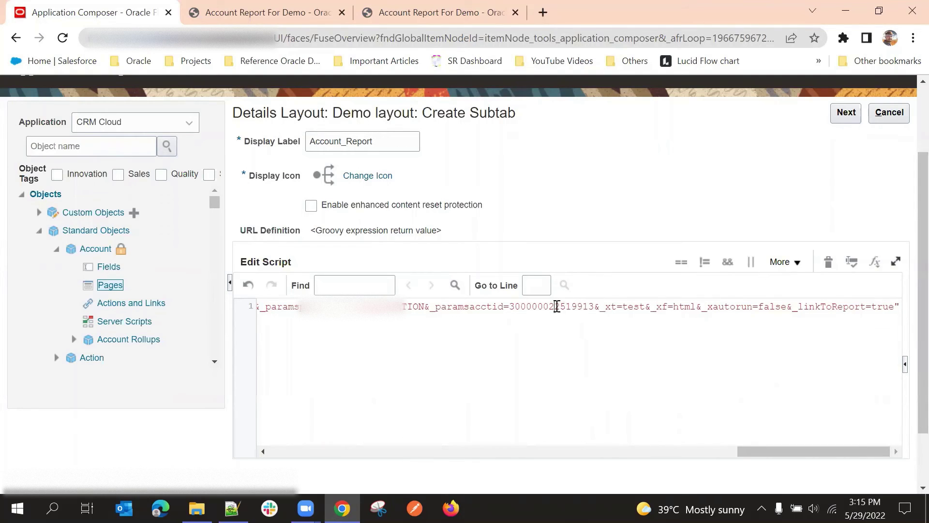
pyautogui.doubleClick(557, 306)
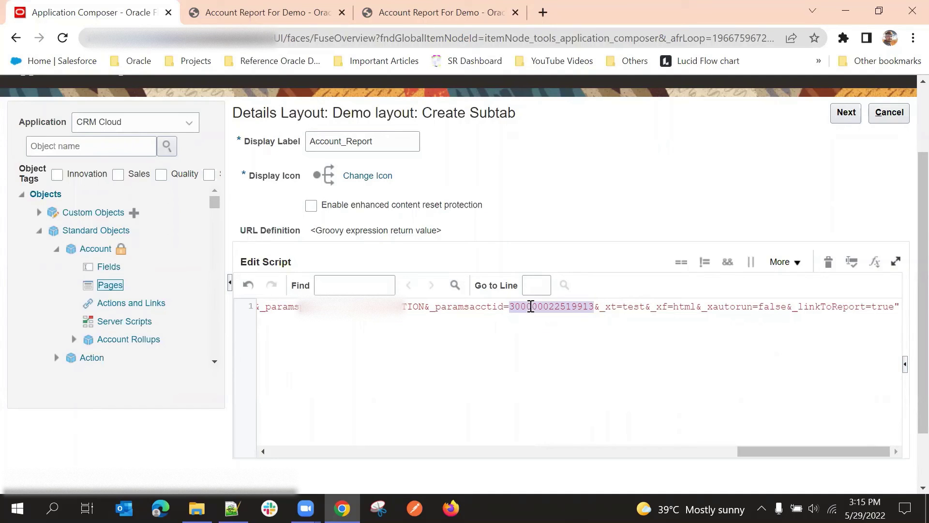
pyautogui.press('BackSpace')
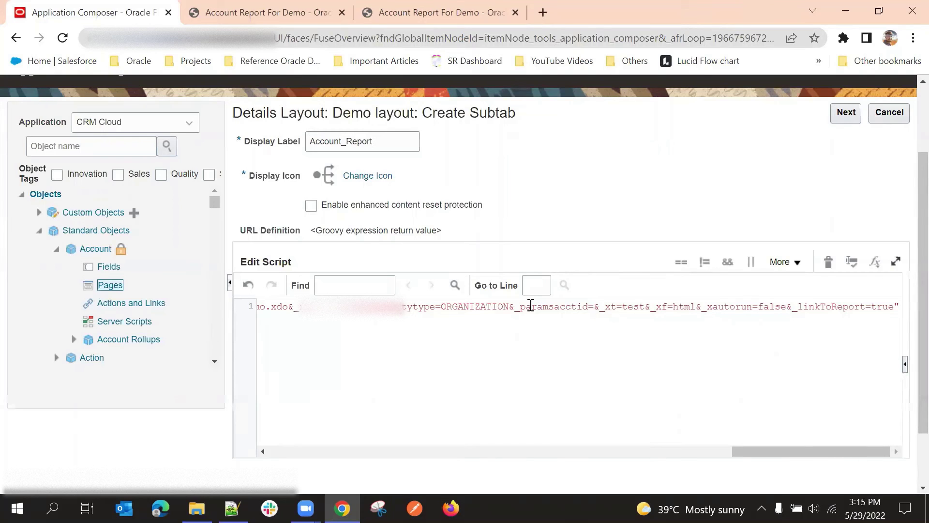
pyautogui.write('${}')
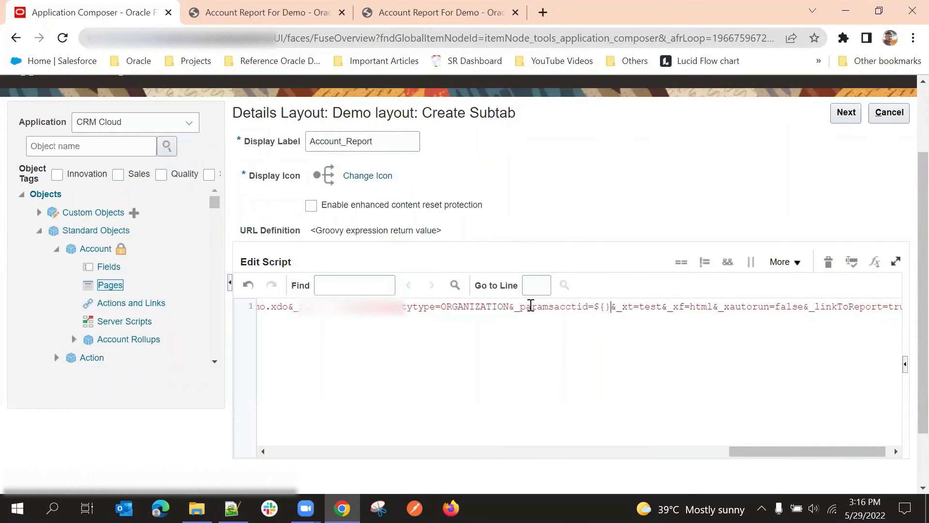
pyautogui.write('PartyId')
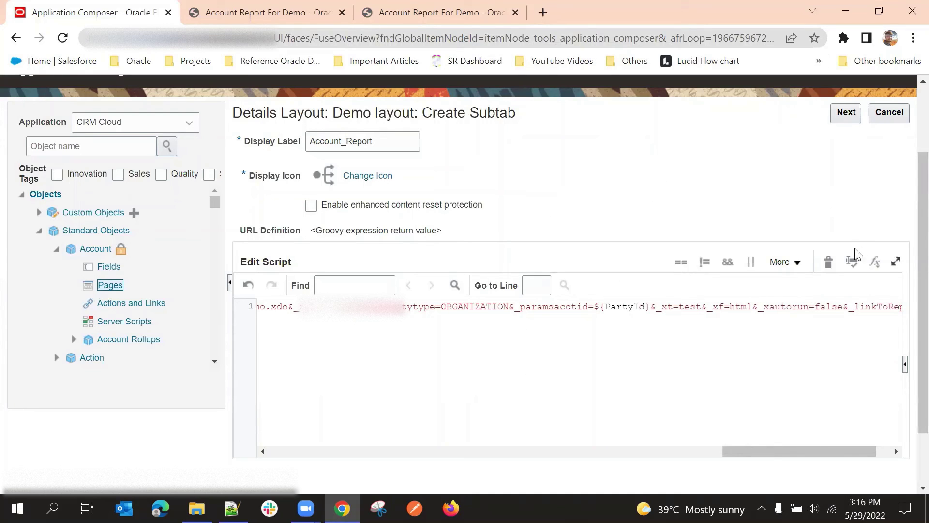
pyautogui.click(845, 113)
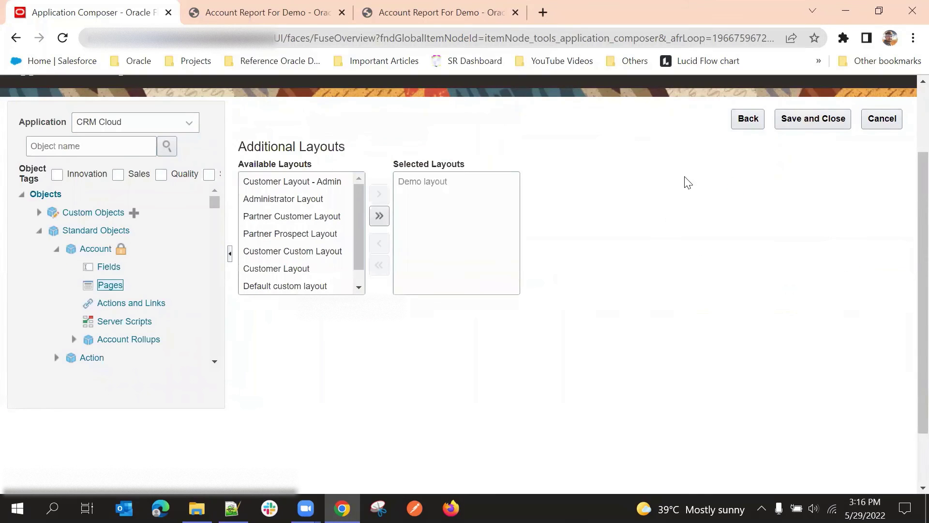
pyautogui.click(830, 118)
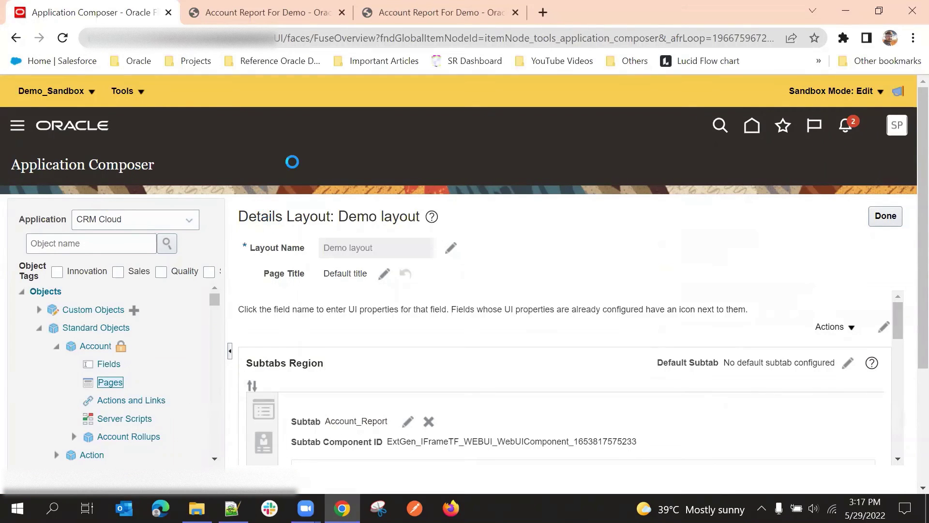
# Go to the Sales Accounts page, open the demo test account and display its Account_Report subtab
pyautogui.scroll(-1, 373, 320)
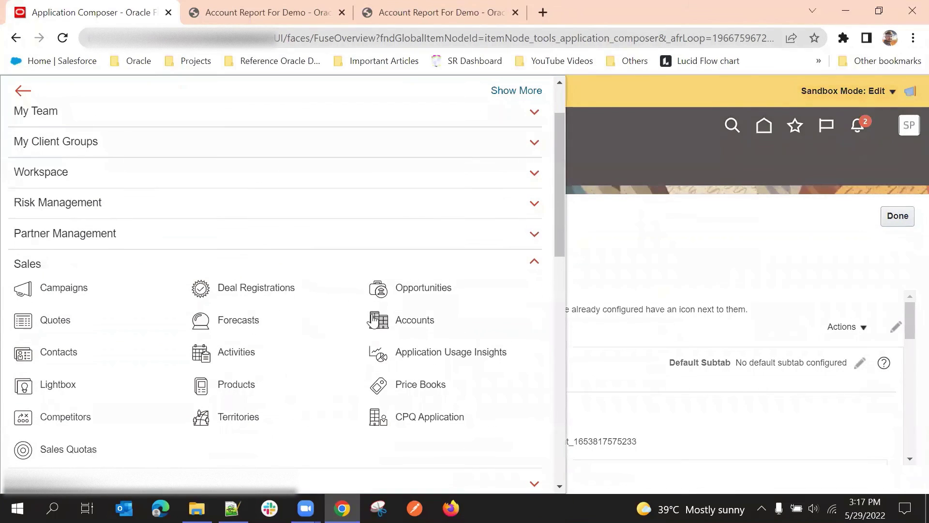
pyautogui.click(611, 220)
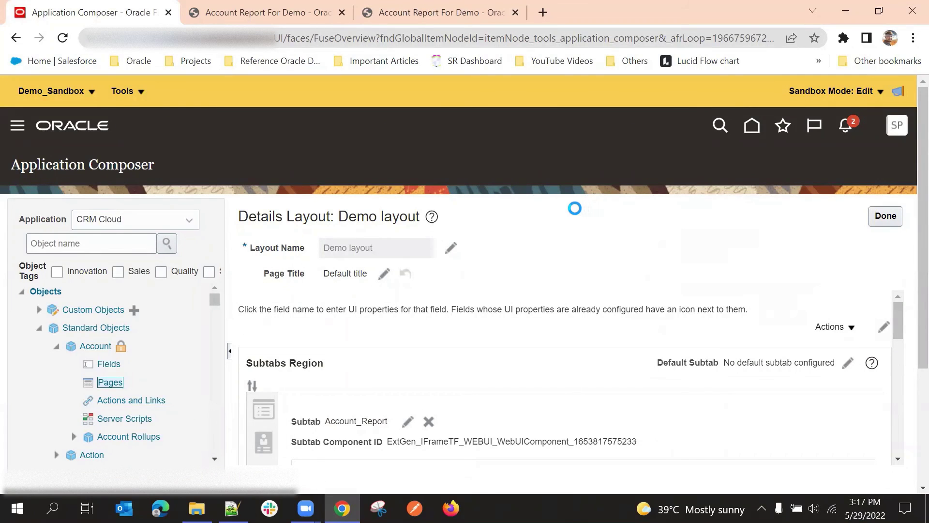
pyautogui.click(172, 297)
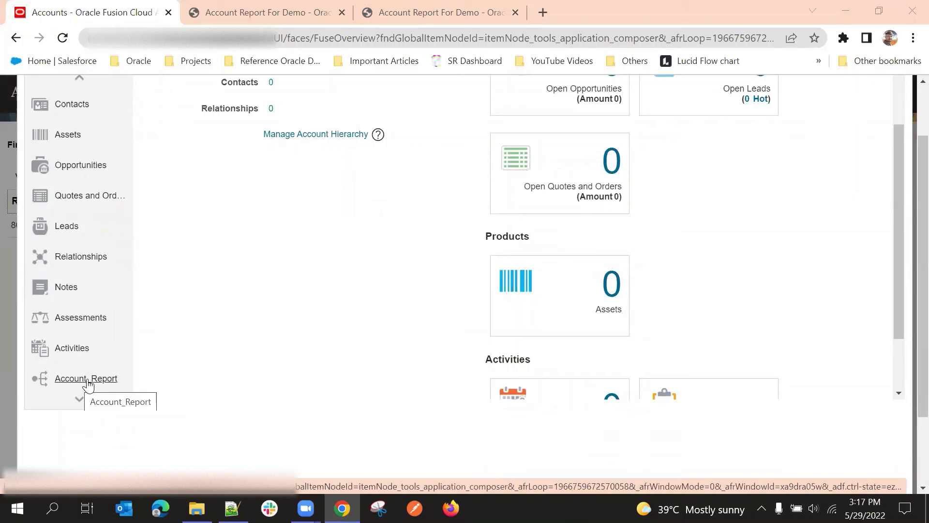
pyautogui.click(89, 384)
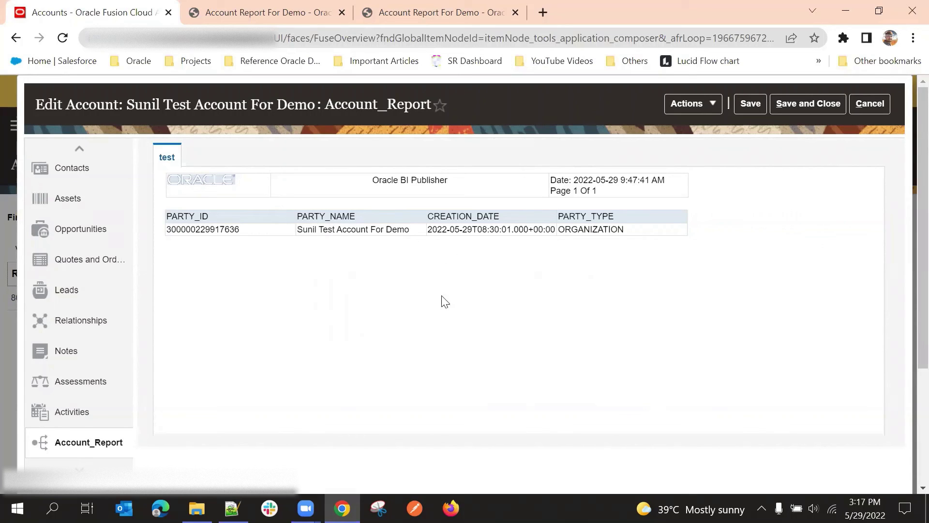
# Compare the account name in the page header with the embedded report's party name, and examine its party ID and creation date
pyautogui.tripleClick(515, 229)
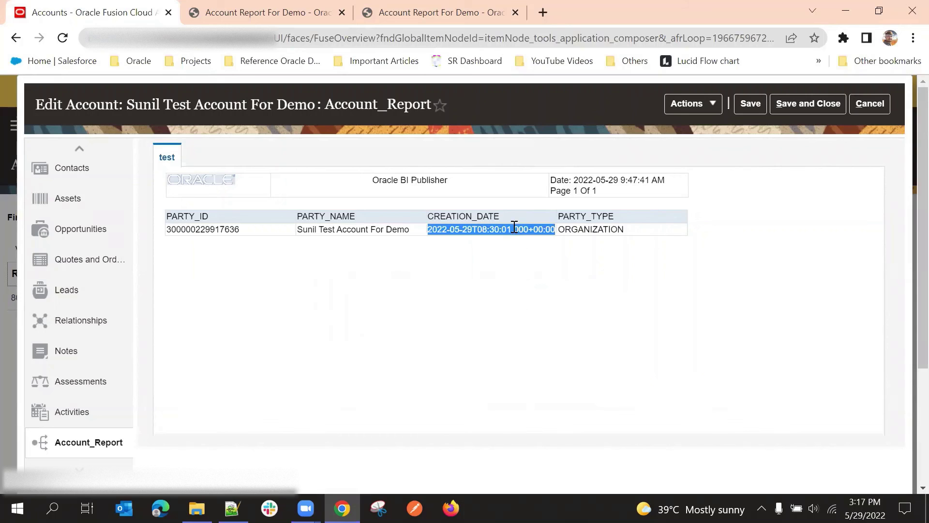
pyautogui.click(519, 250)
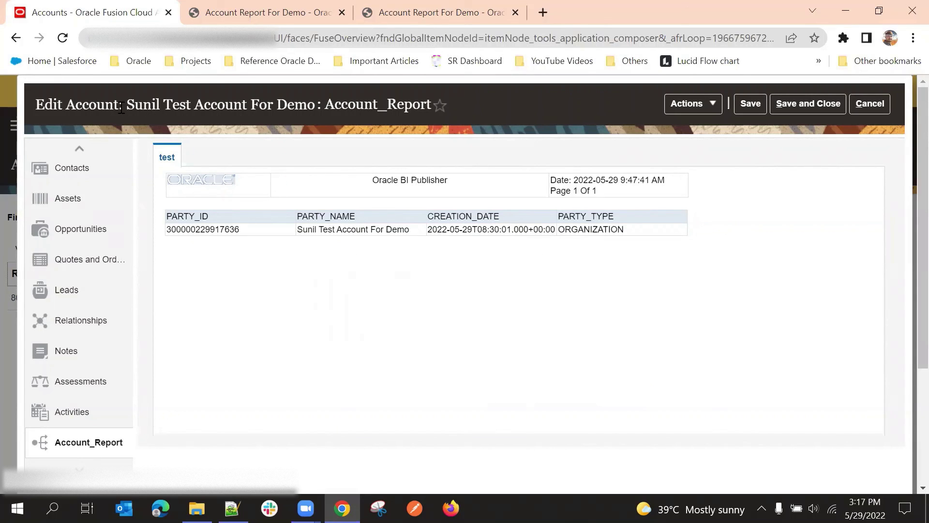
pyautogui.moveTo(124, 105); pyautogui.dragTo(315, 105)
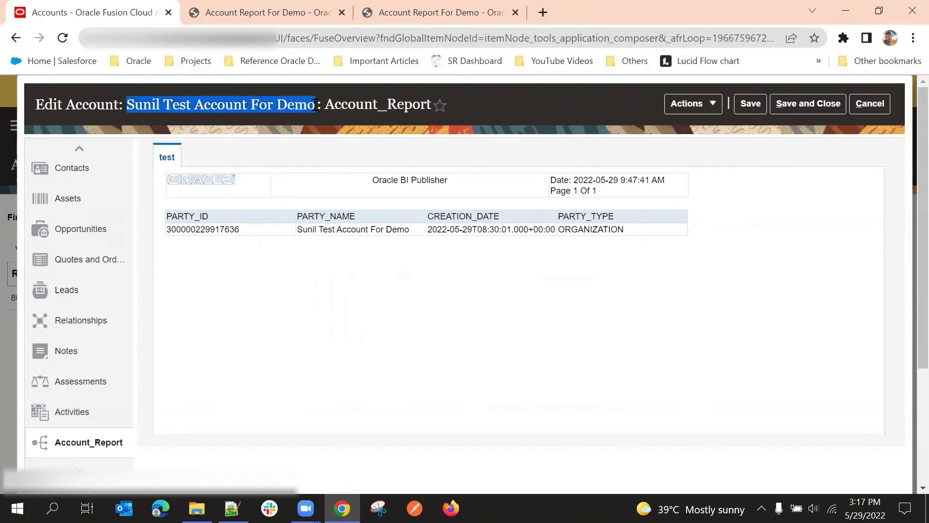
pyautogui.tripleClick(321, 229)
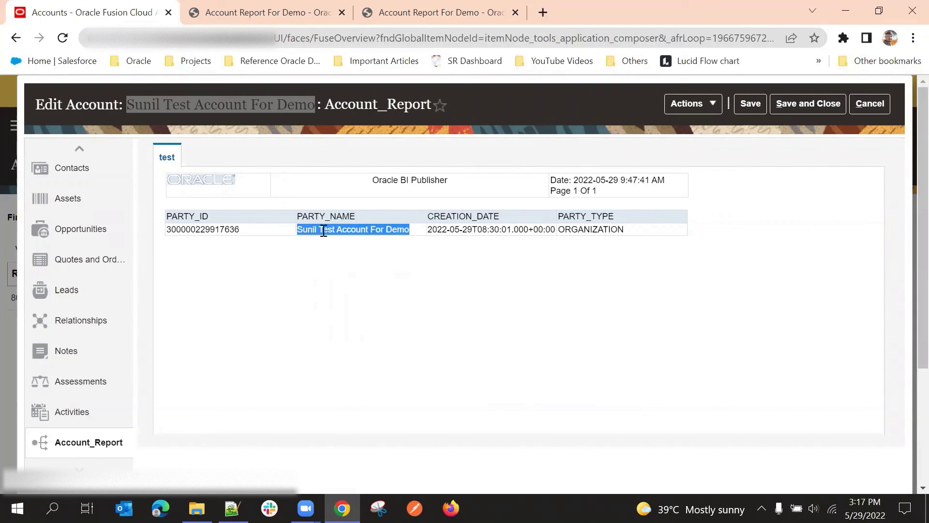
pyautogui.doubleClick(234, 228)
pyautogui.click(273, 282)
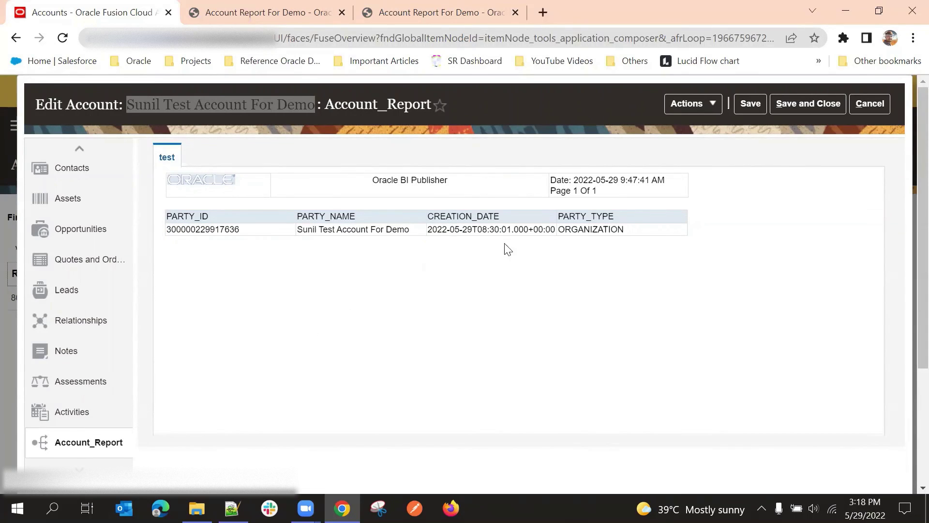
pyautogui.scroll(-2, 116, 387)
pyautogui.scroll(2, 228, 159)
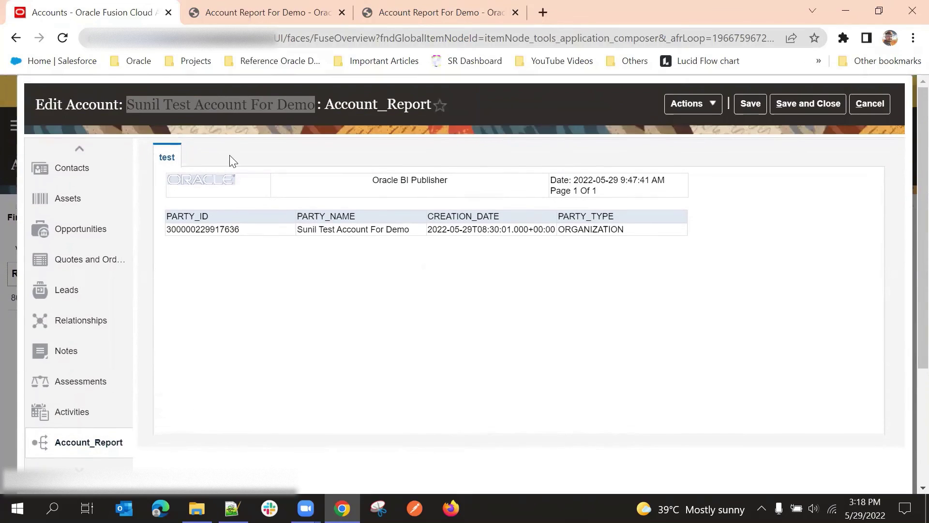